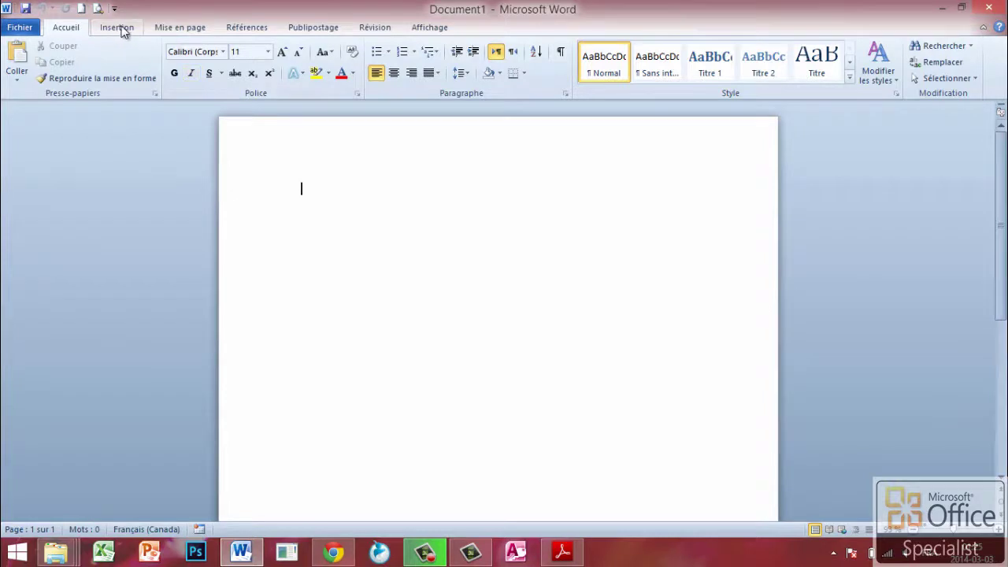
- Insert a 4-row by 5-column table from the Insertion tab's Tableau grid
click(119, 26)
click(125, 81)
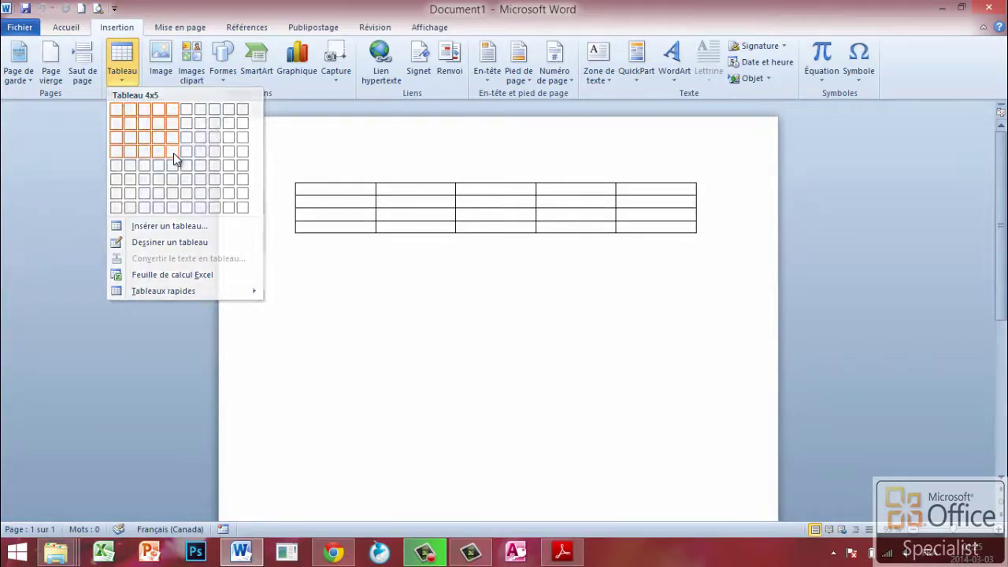
click(175, 158)
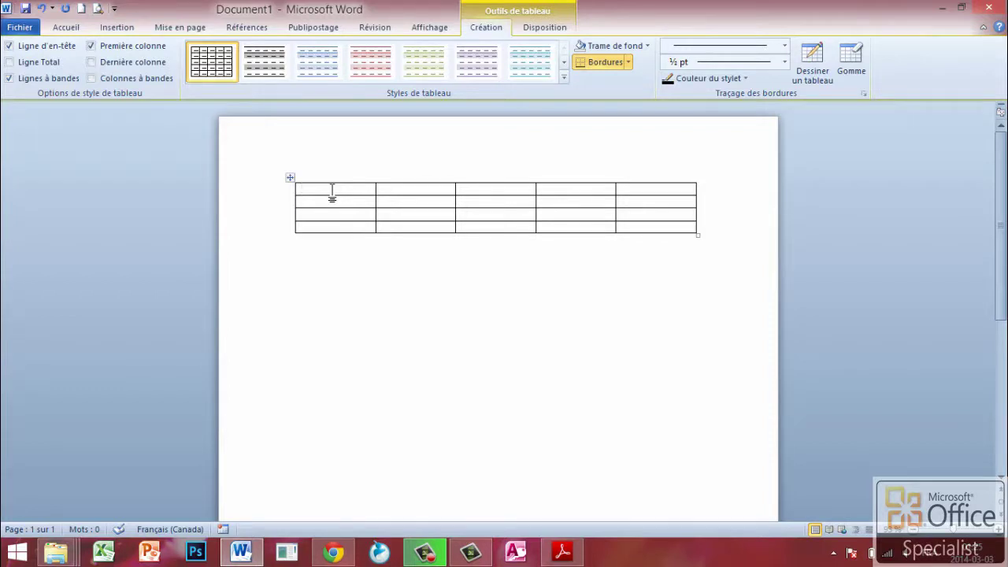
- Type civilité, nom, adresse, ville and pays across the table's five header cells
text(civilité)
click(410, 193)
text(nom)
click(488, 191)
text(adresse)
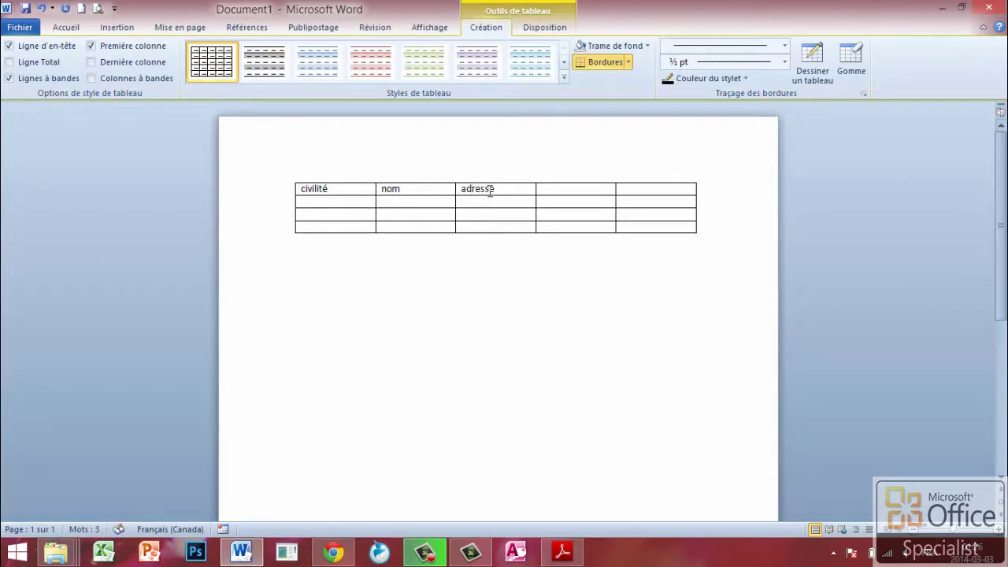
click(571, 194)
text(ville)
click(645, 196)
text(pays)
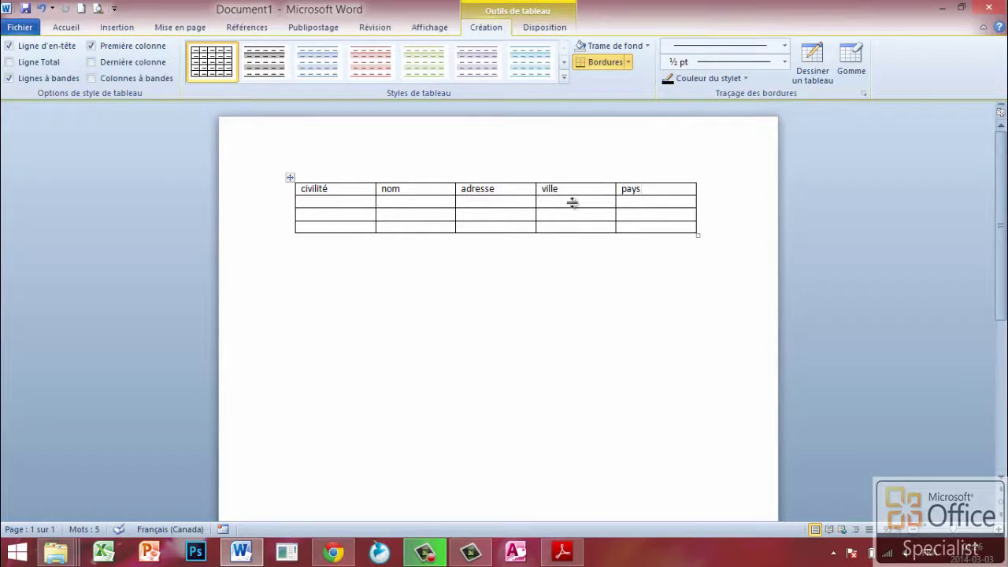
- Fill row 2 with Madame, the recipient's full name and their street address
click(336, 202)
text(Madame)
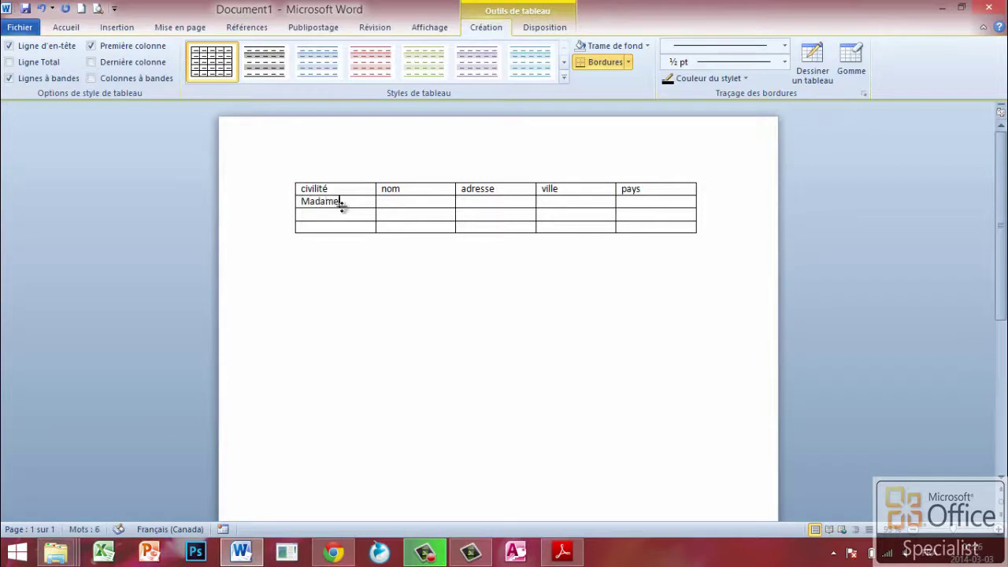
click(405, 203)
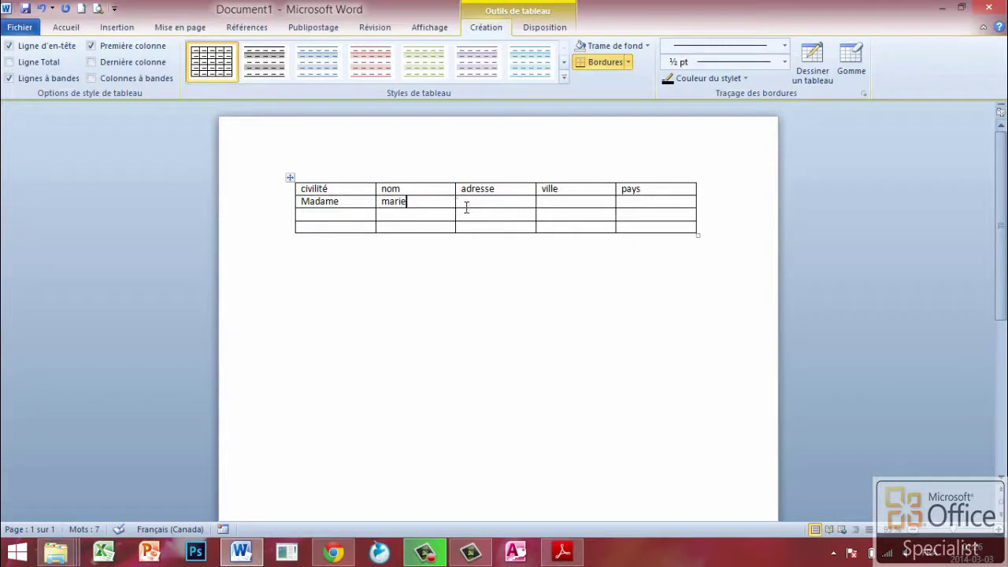
key(Tab)
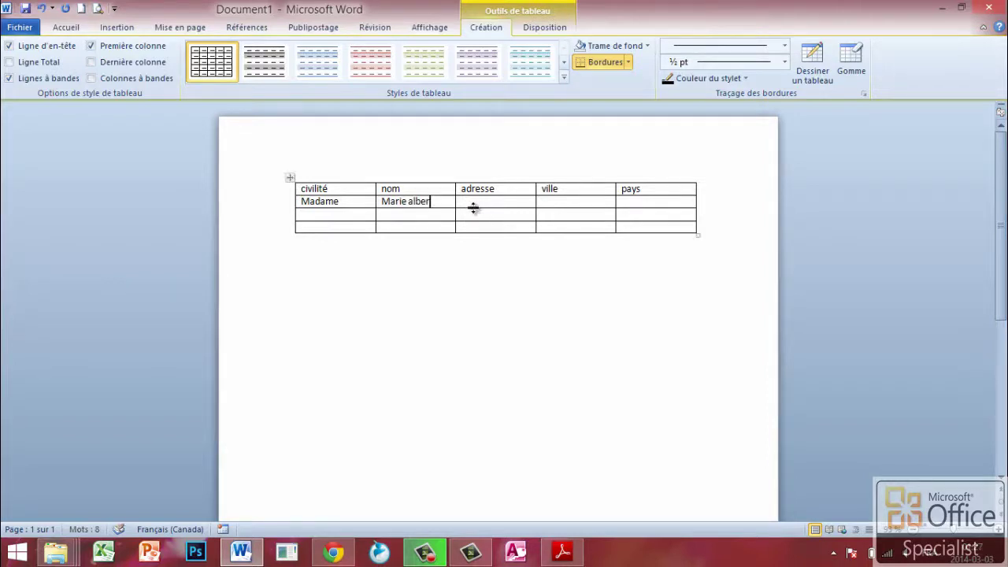
click(479, 202)
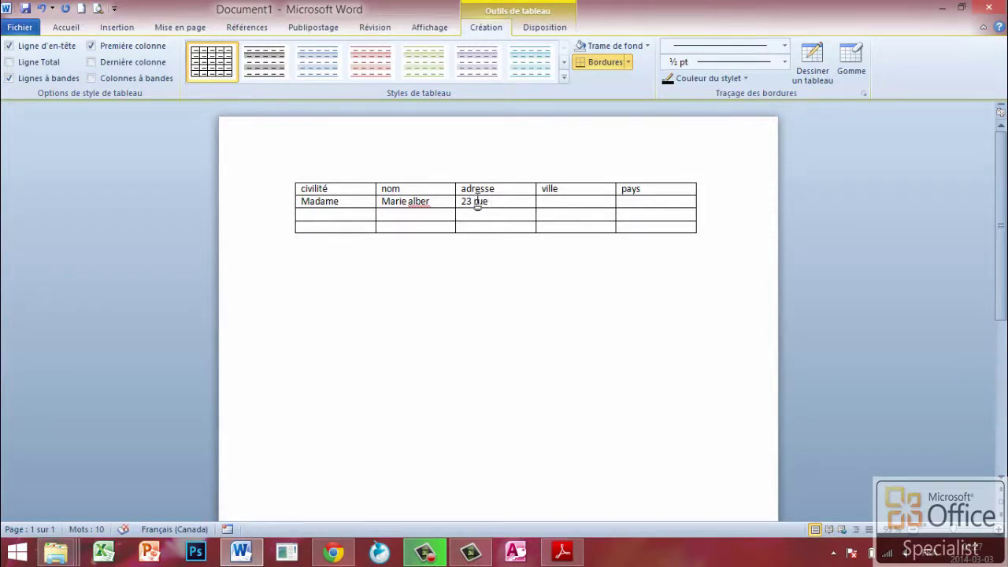
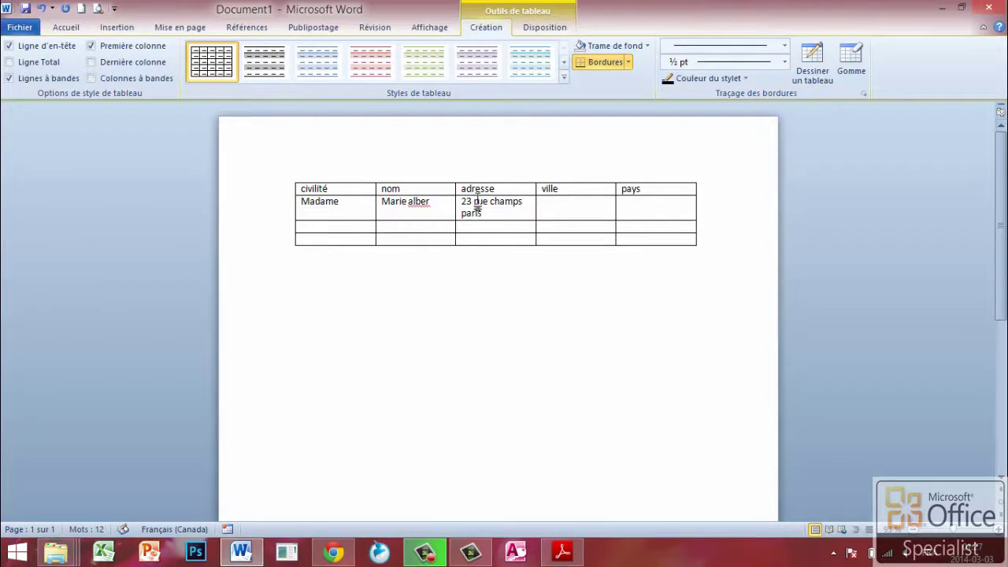
- Delete the city from the end of the row-2 address text
click(567, 212)
drag(459, 213, 451, 213)
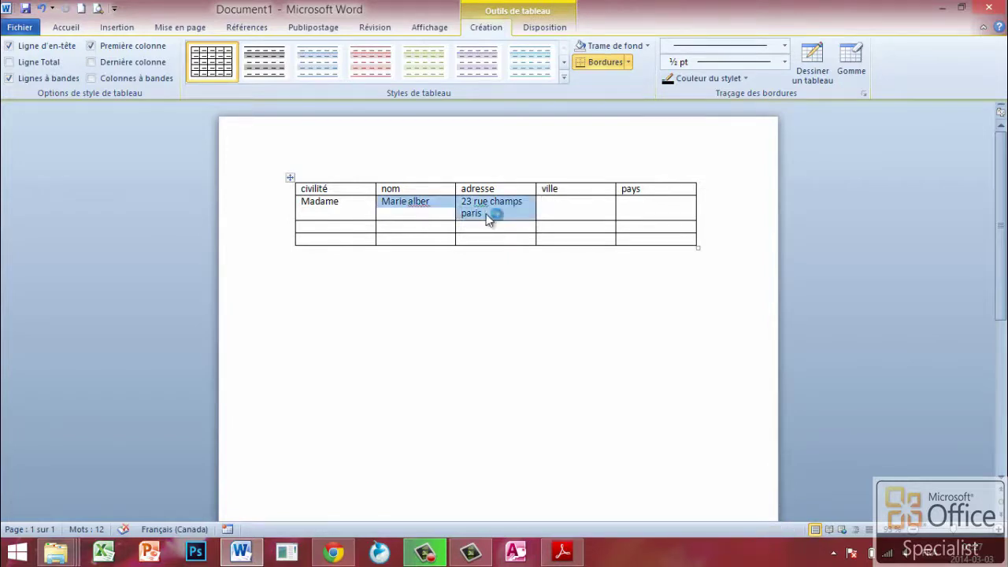
click(485, 215)
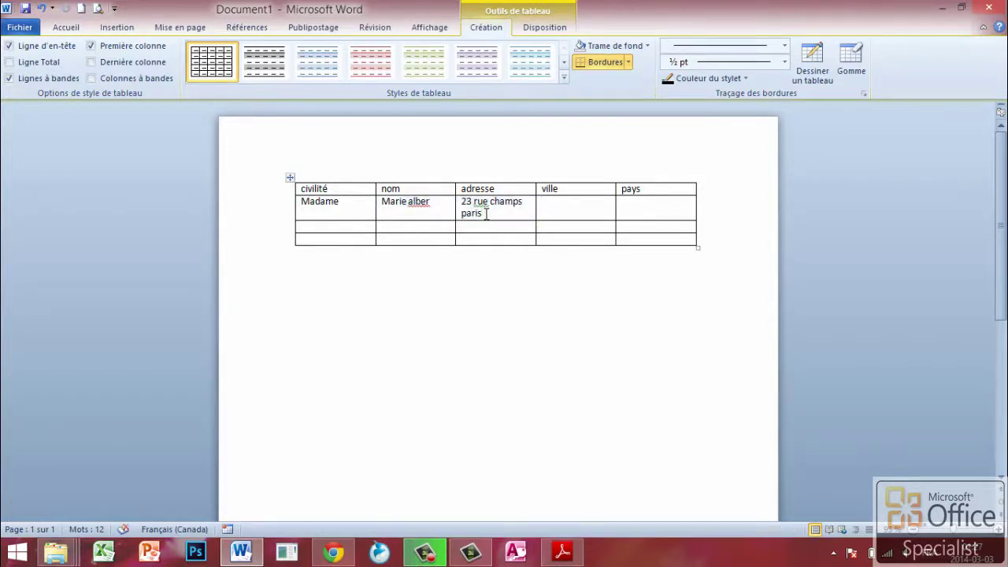
key(BackSpace)
key(BackSpace)
key(BackSpace)
key(BackSpace)
key(BackSpace)
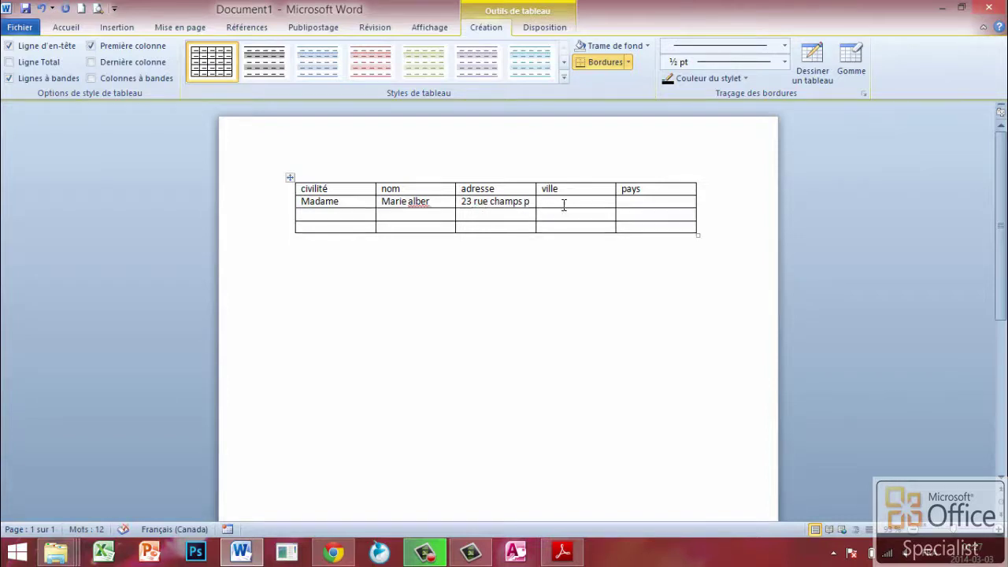
- Complete row 2 with paris as the ville and france as the pays
click(557, 203)
text(paris)
click(628, 202)
text(france)
- Fill row 3 with Monsieur, the recipient's name, their street address, midelt and maroc
click(338, 219)
text(Mons)
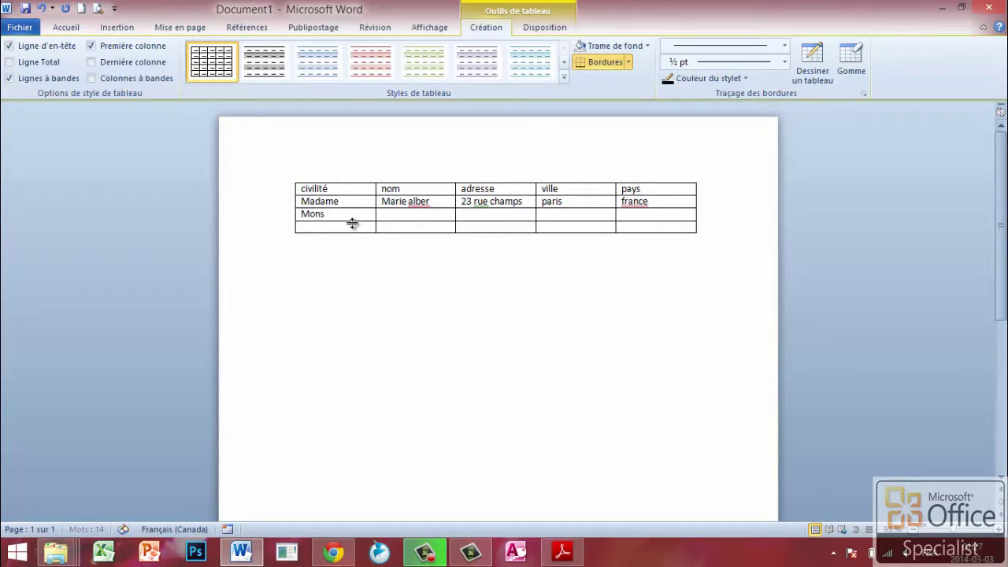
text(ieur)
click(399, 216)
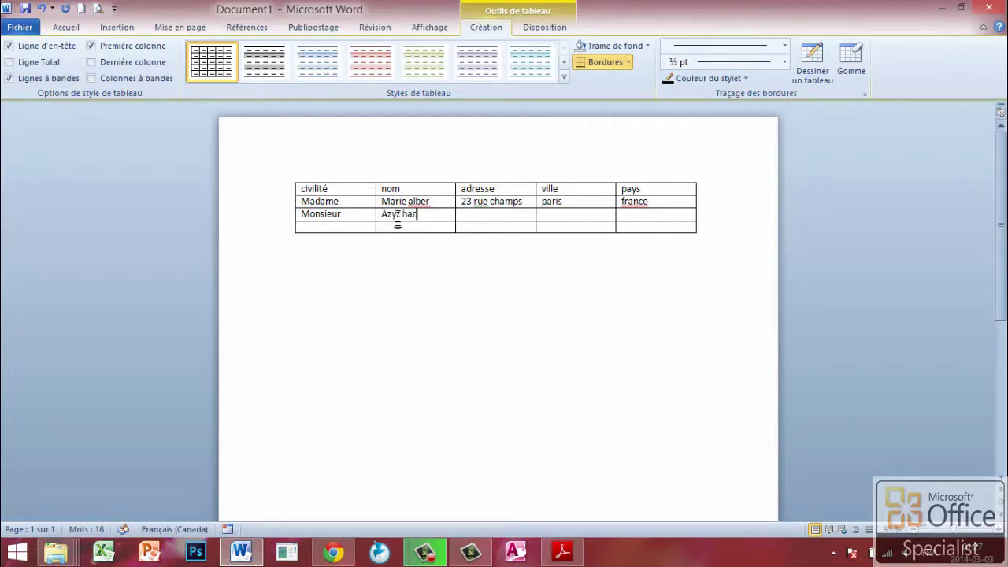
click(463, 213)
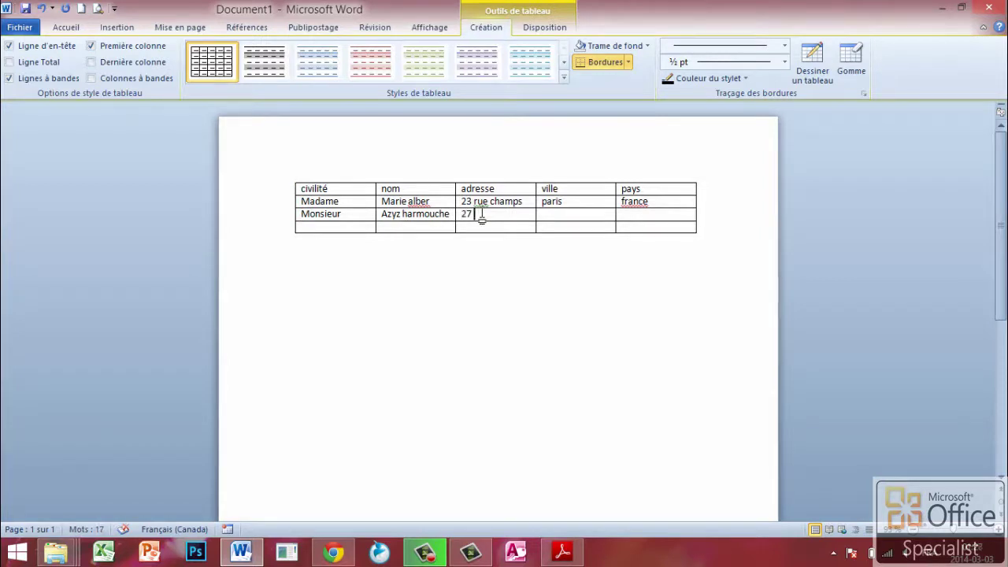
click(560, 218)
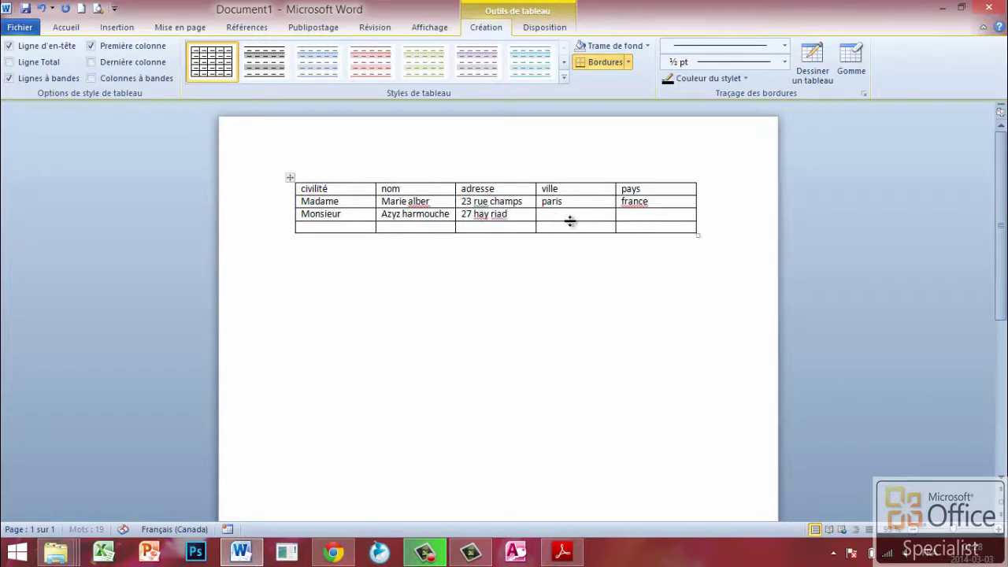
text(midelt)
click(632, 216)
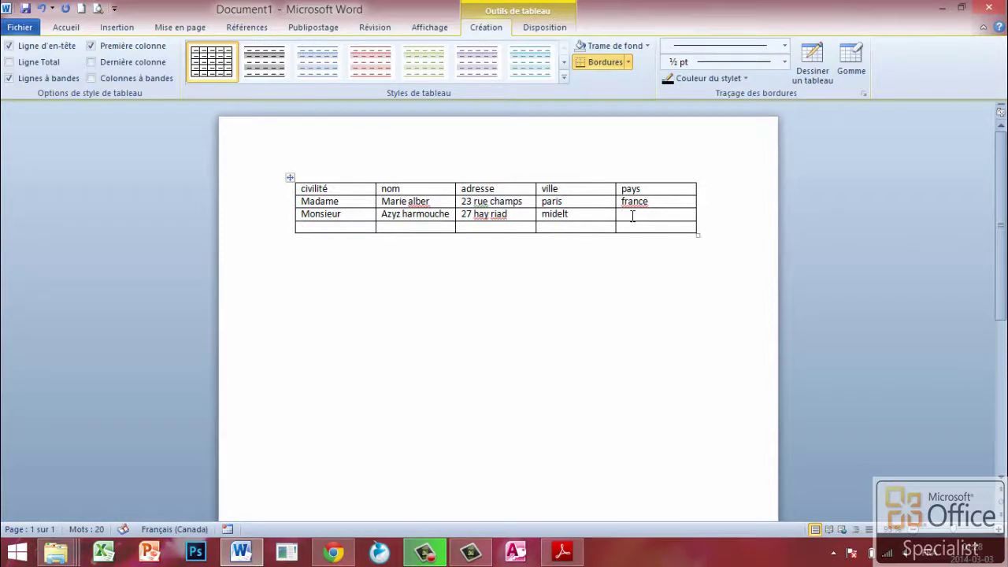
text(maro)
key(BackSpace)
text(roc)
- Save the document in Documents as 'liste des destinataires word'
click(26, 30)
click(39, 54)
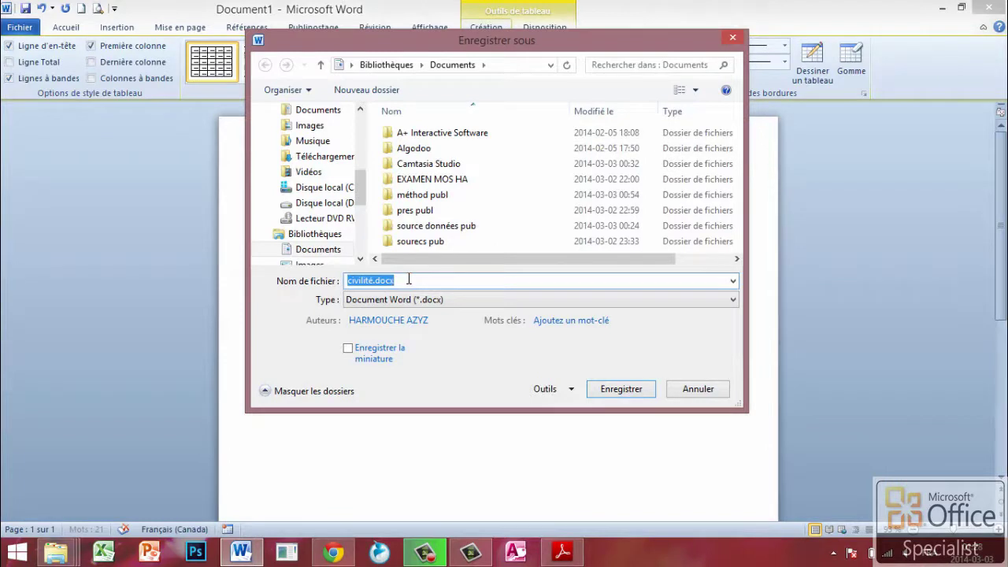
text(liste)
text(des destinataires word)
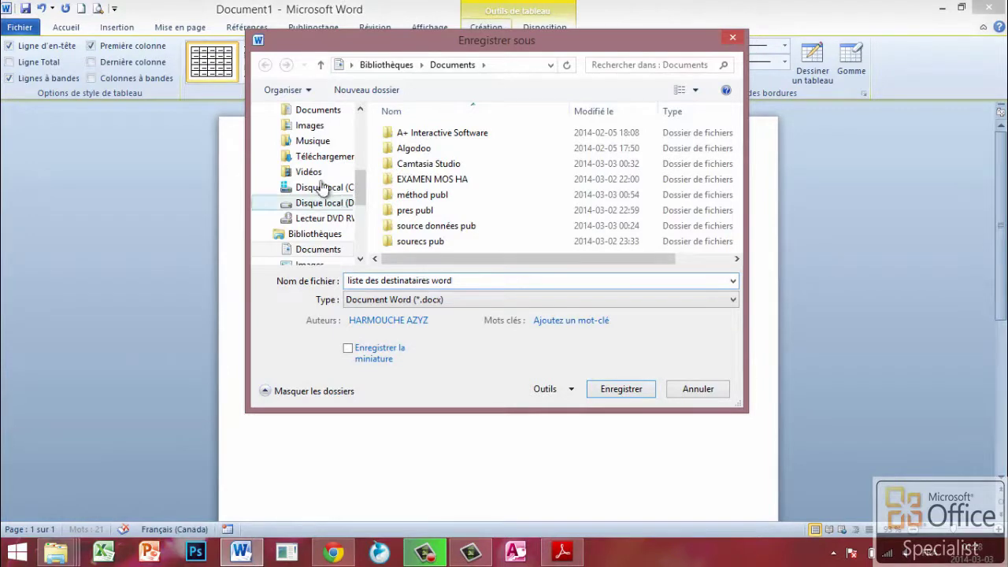
click(611, 390)
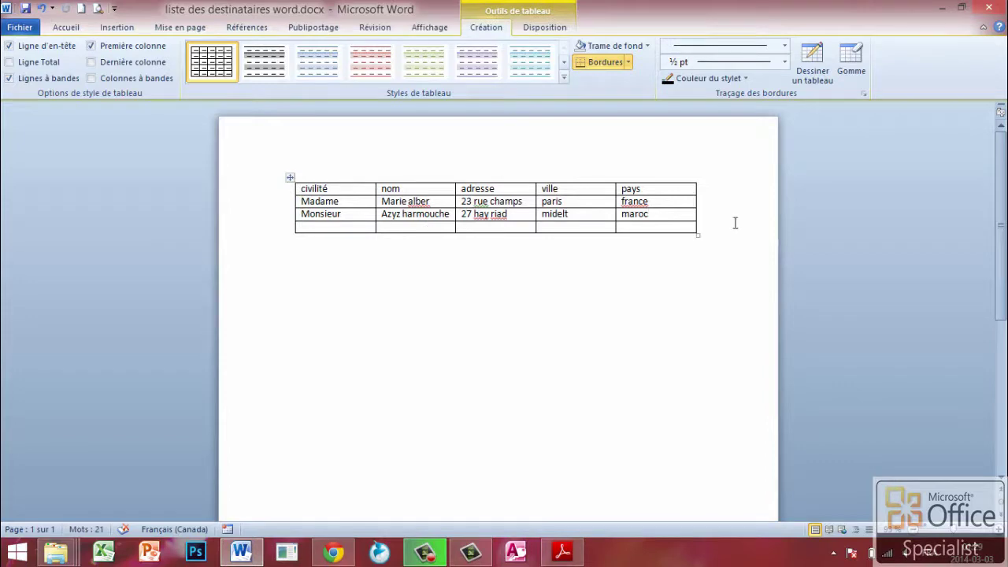
- Close Word and enter headers civilité, nom, adresse, ville, pays in Excel cells A1:E1
click(991, 8)
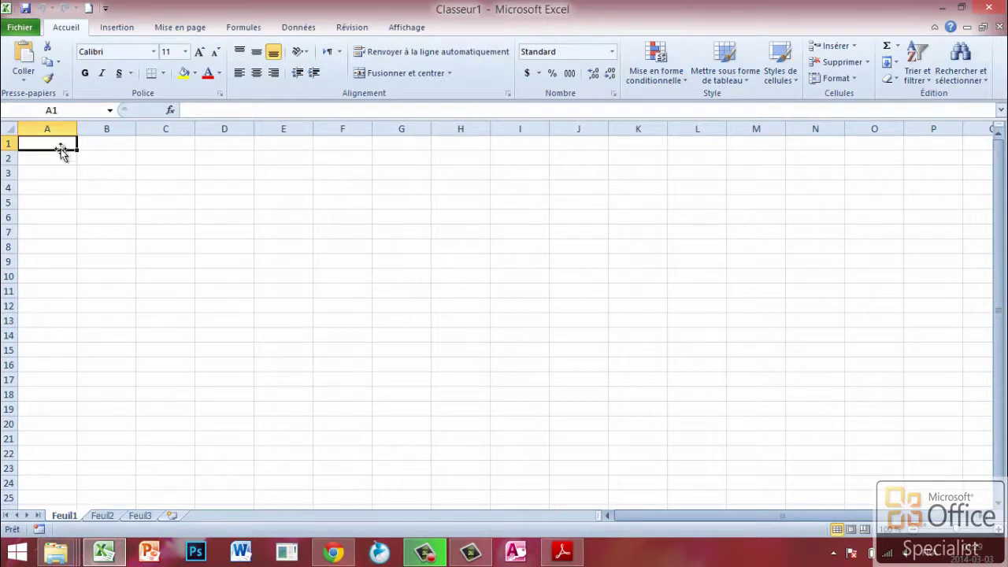
text(civilité)
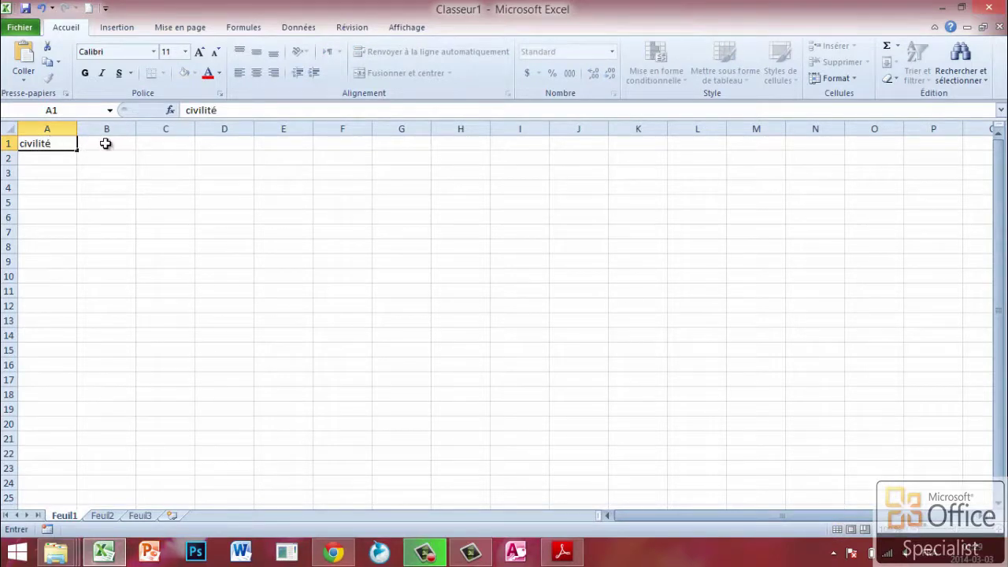
click(105, 144)
text(nom)
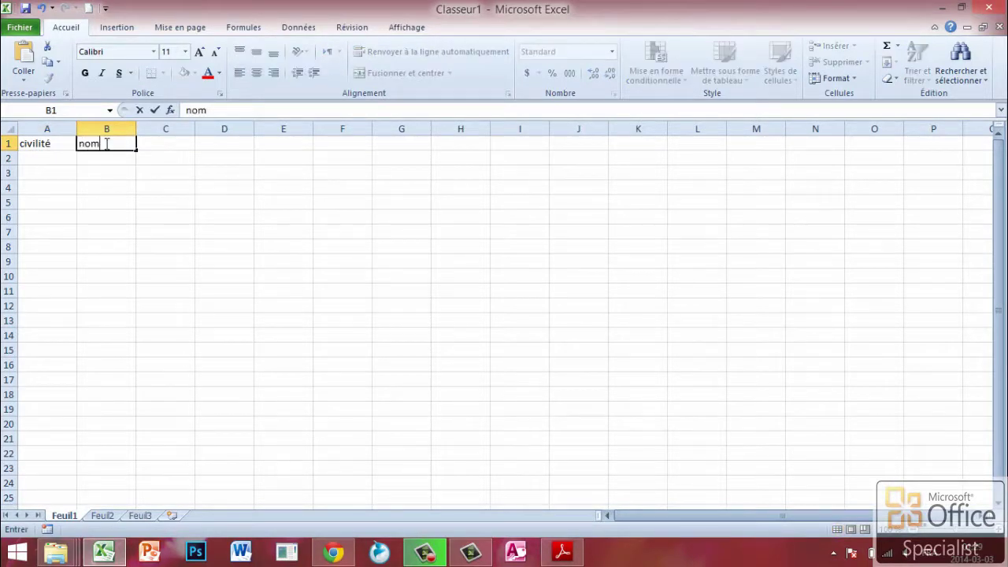
key(Tab)
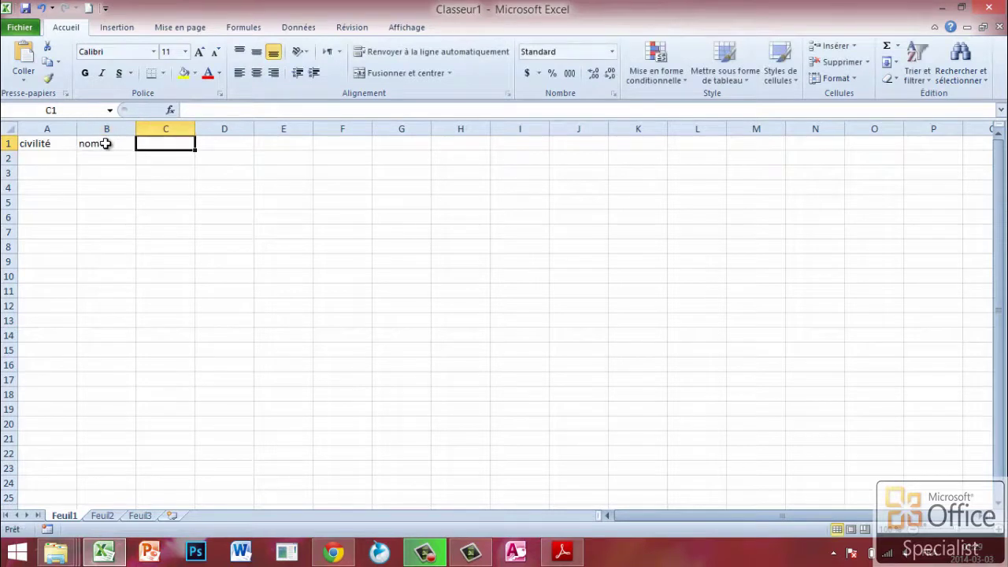
text(adress)
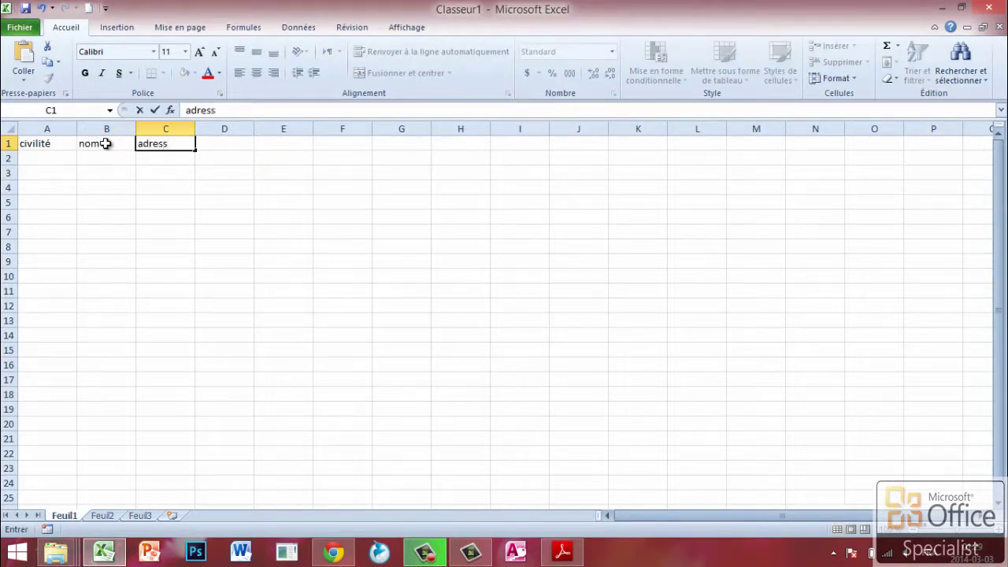
text(e)
key(Tab)
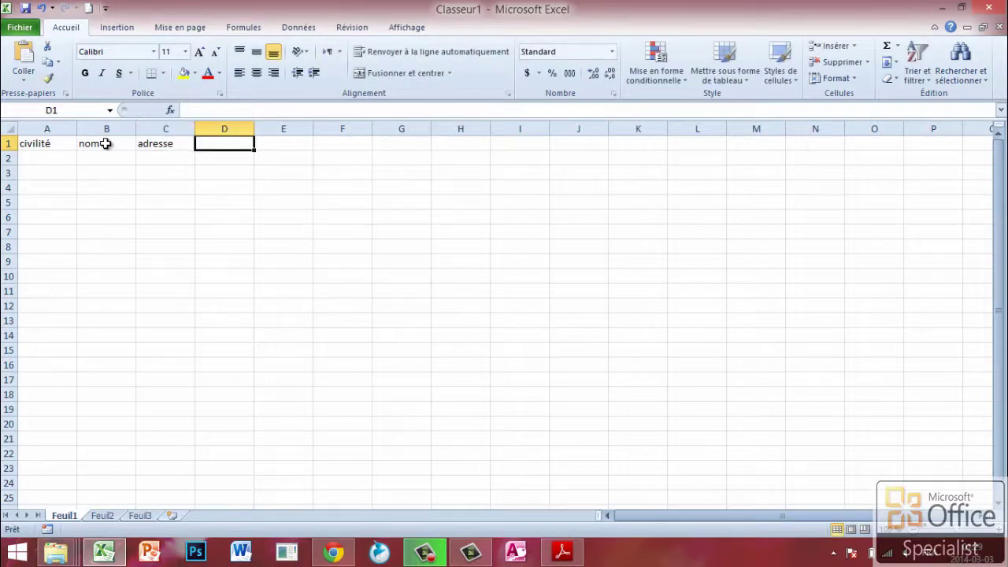
text(ville)
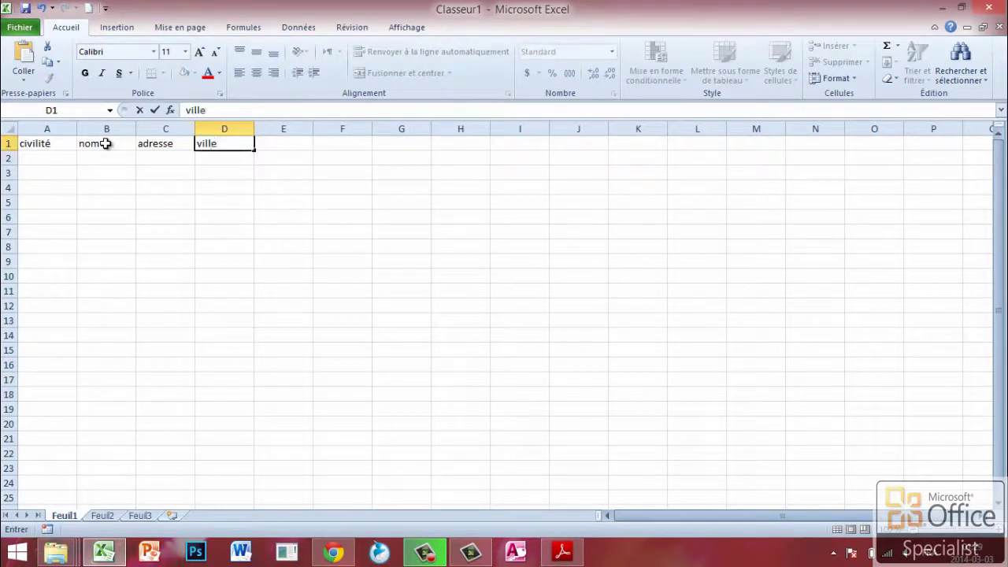
key(Tab)
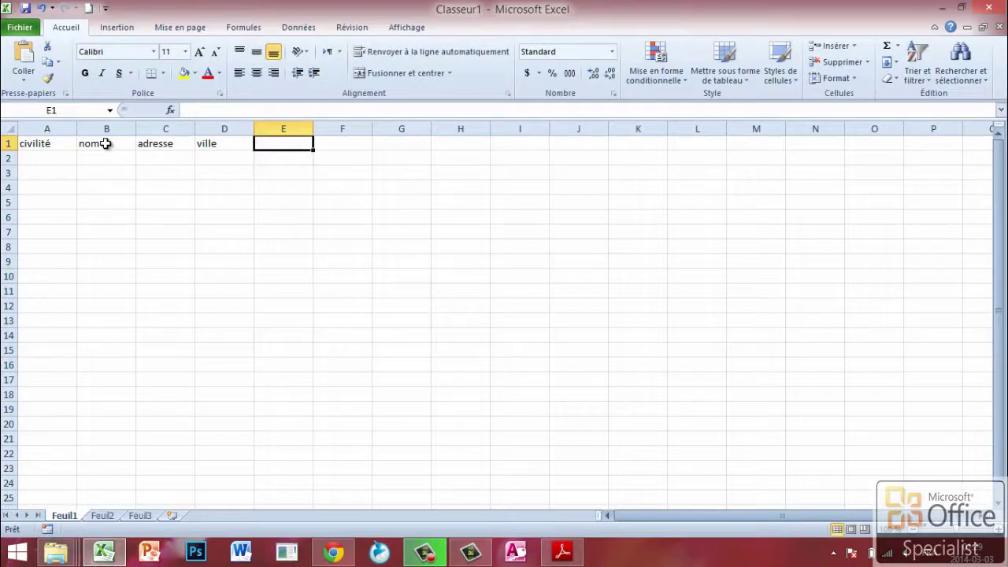
text(pays)
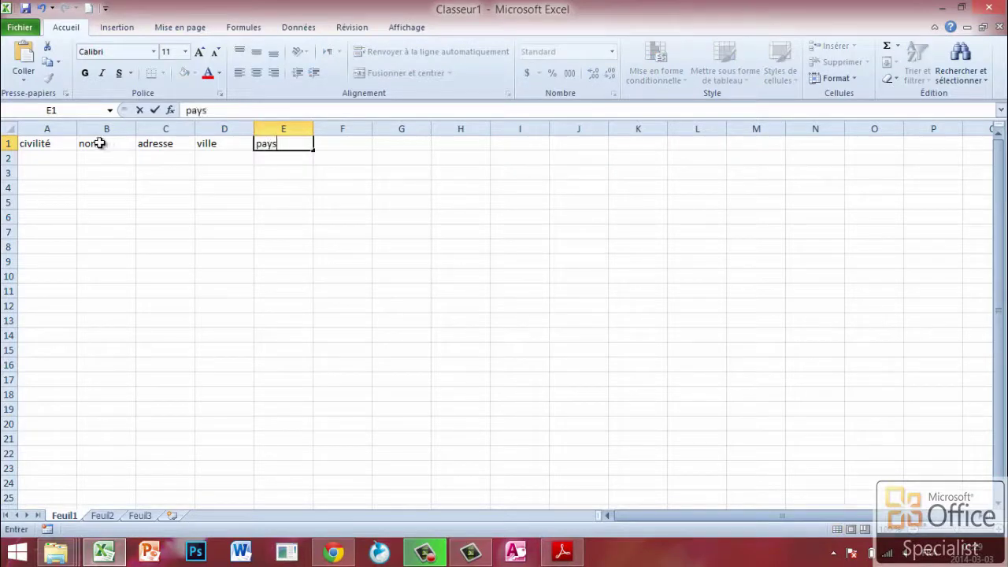
- Enter madame in cell A2 and monsieur in cell A3
click(45, 155)
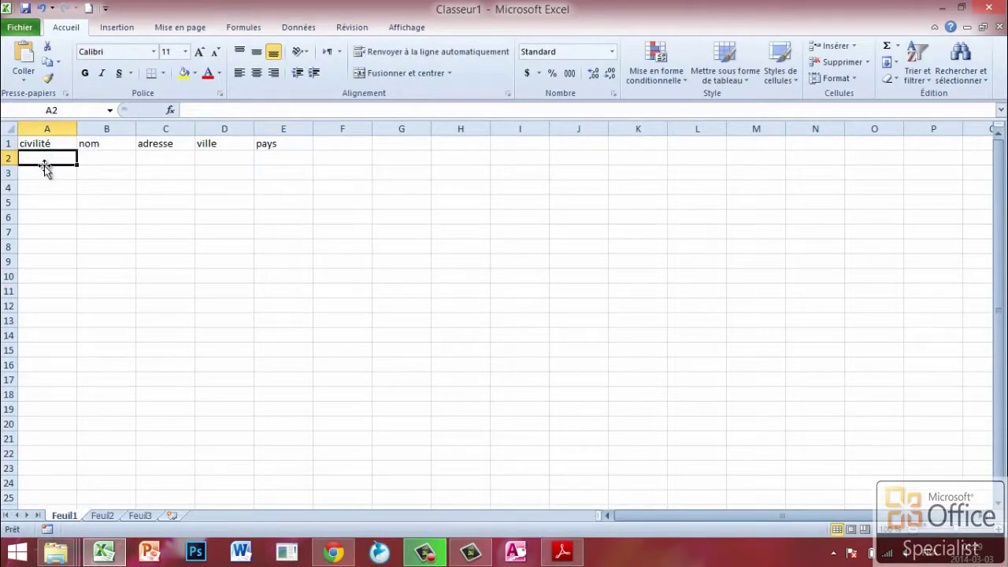
text(mad)
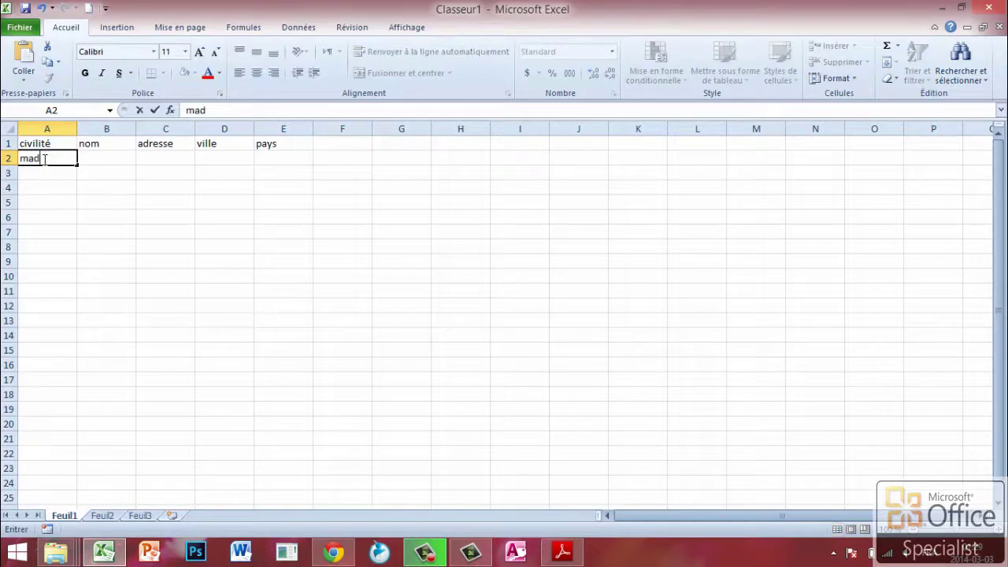
text(ame)
click(42, 170)
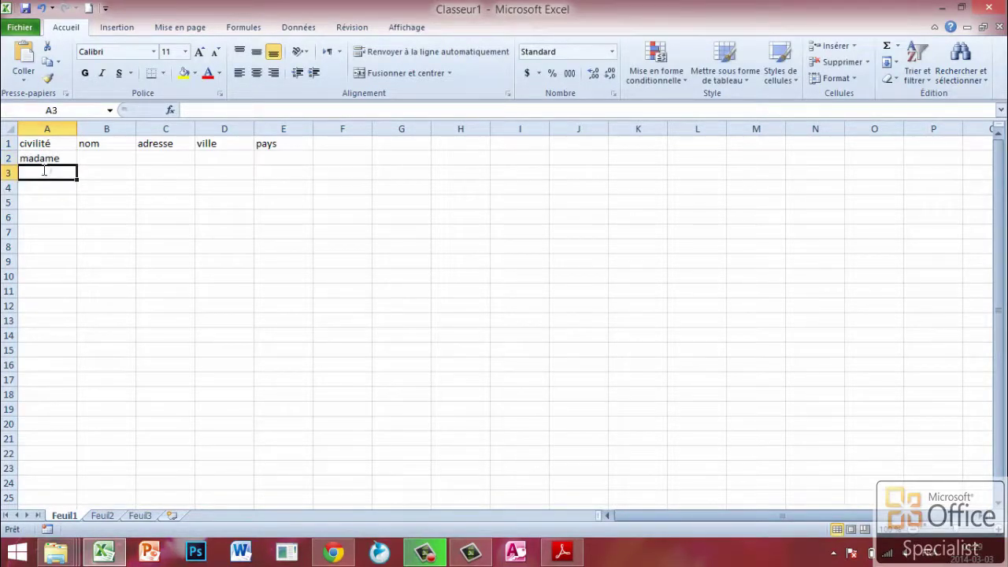
text(monsieur)
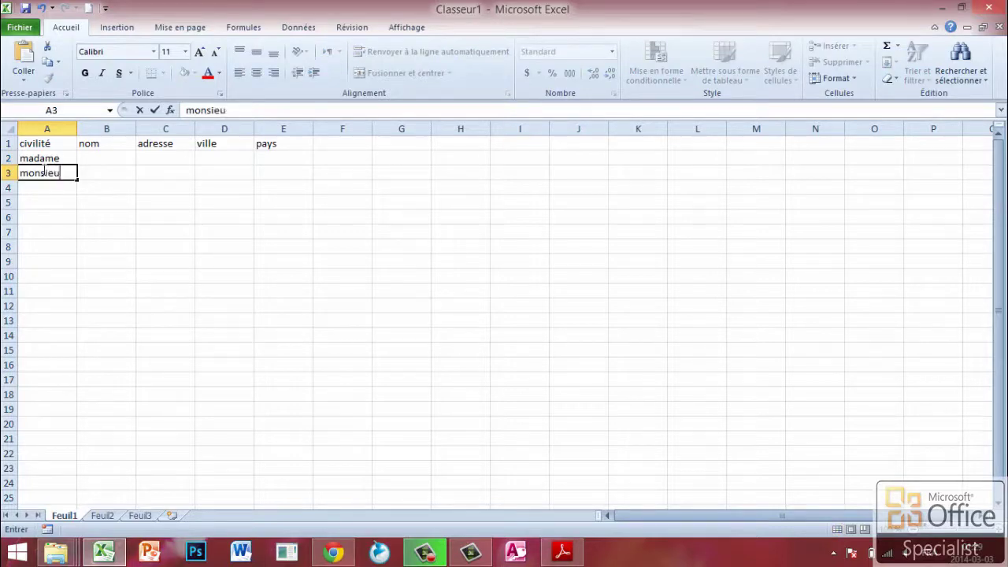
click(112, 159)
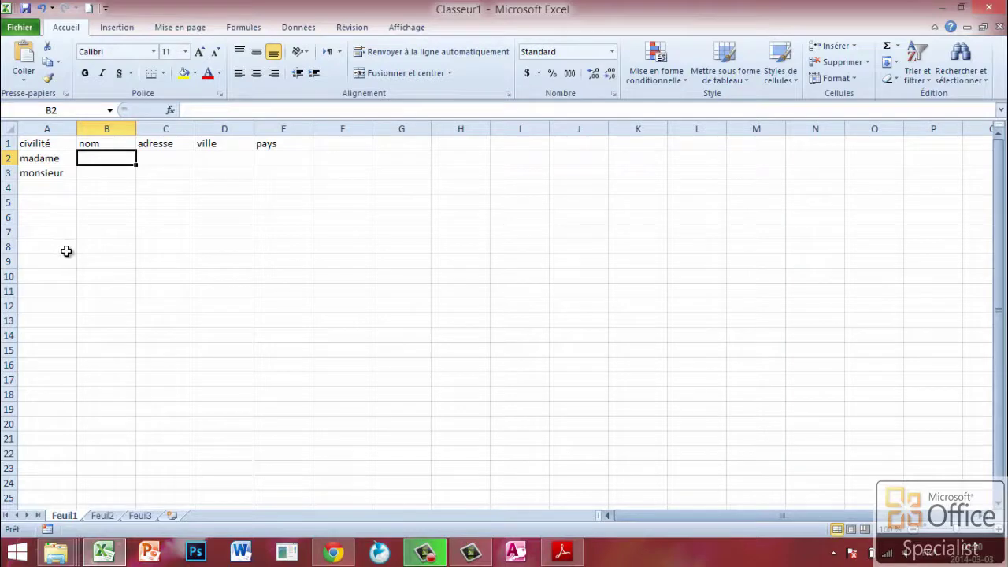
click(20, 28)
- Save the workbook to Documents as 'liste des destinataires excel.xlsx'
click(45, 72)
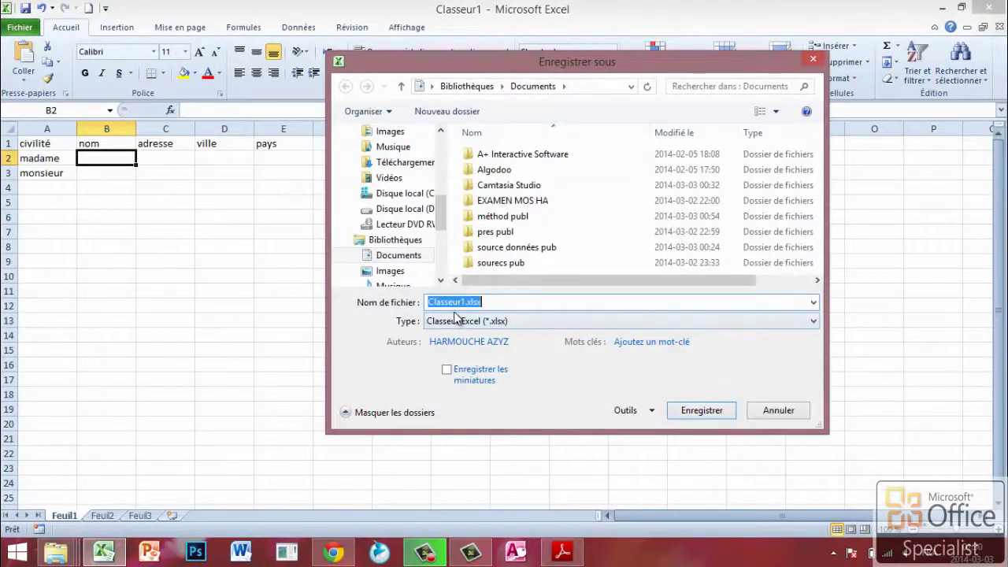
text(liste des )
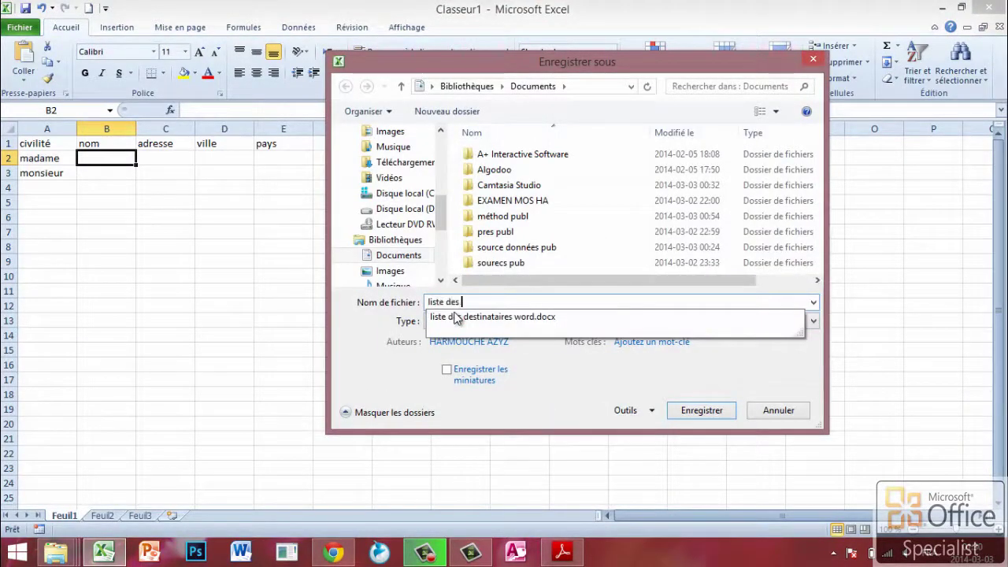
text(destinataires excel)
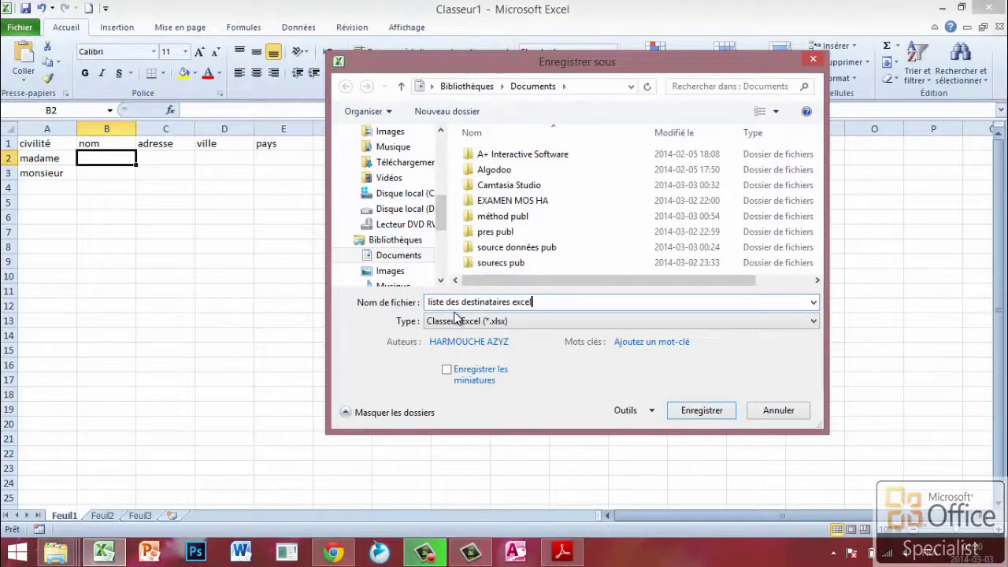
click(712, 413)
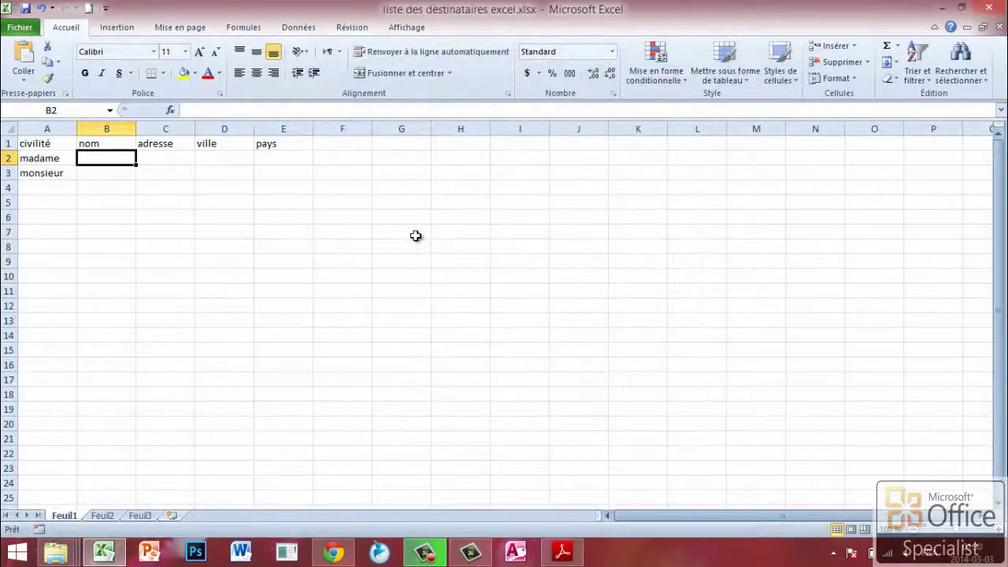
- Close Excel and create a blank Access database named 'liste des destinataires' in Documents
click(991, 8)
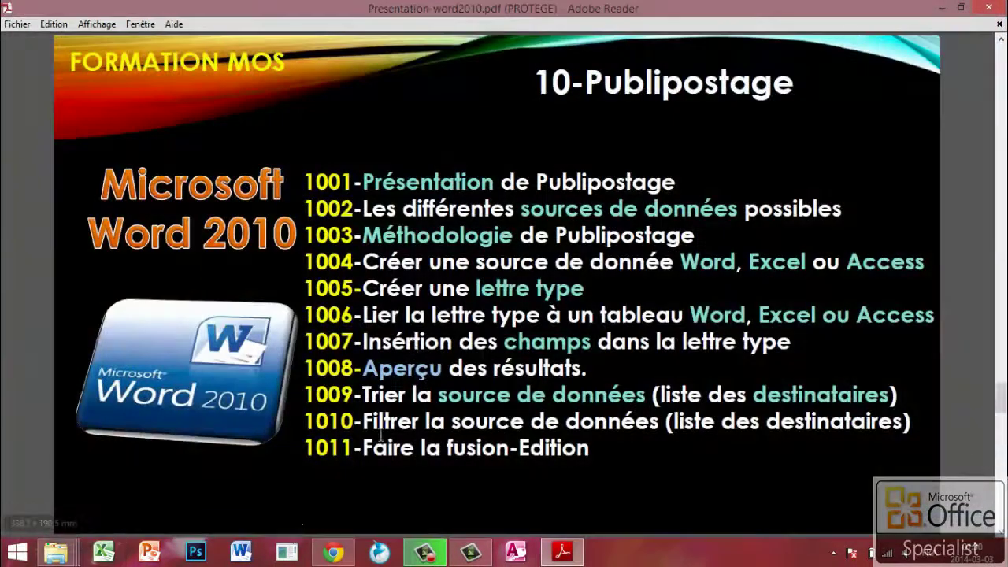
click(518, 552)
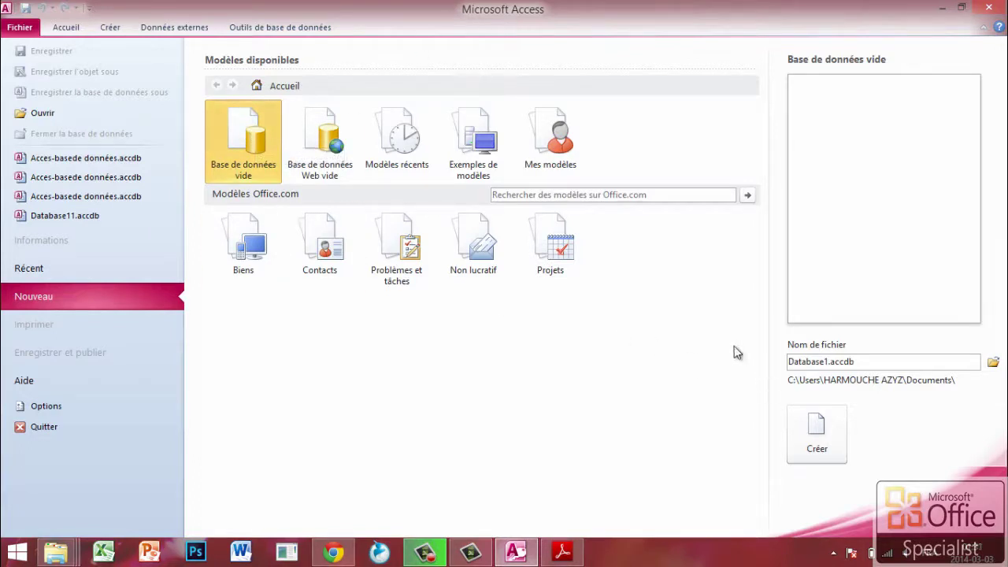
double_click(833, 360)
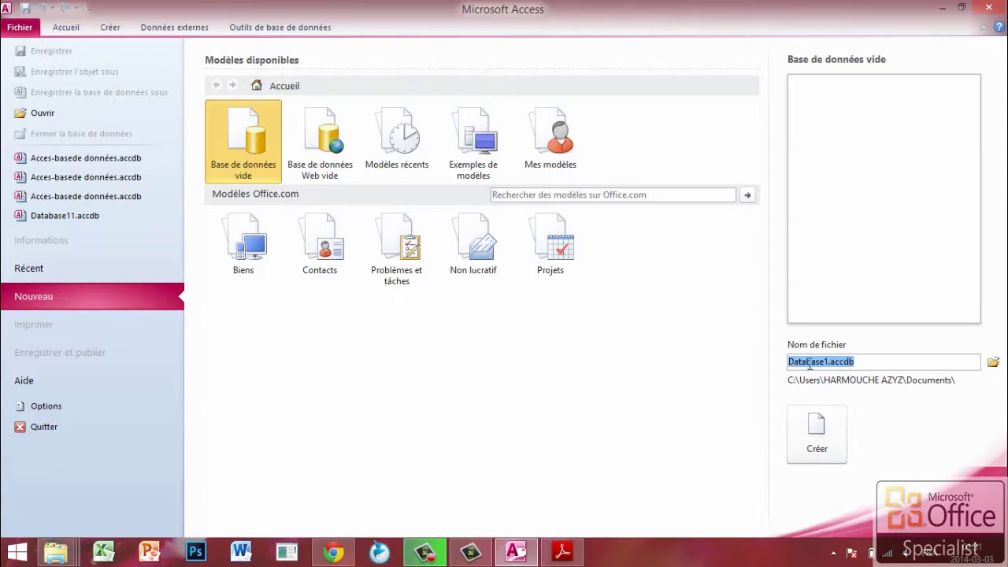
text(liste des destinataires)
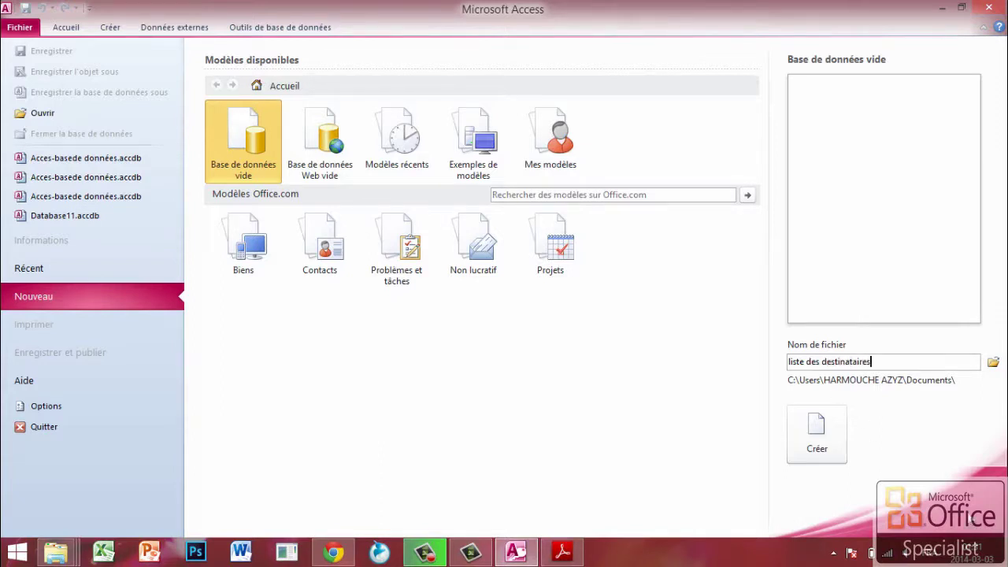
click(796, 426)
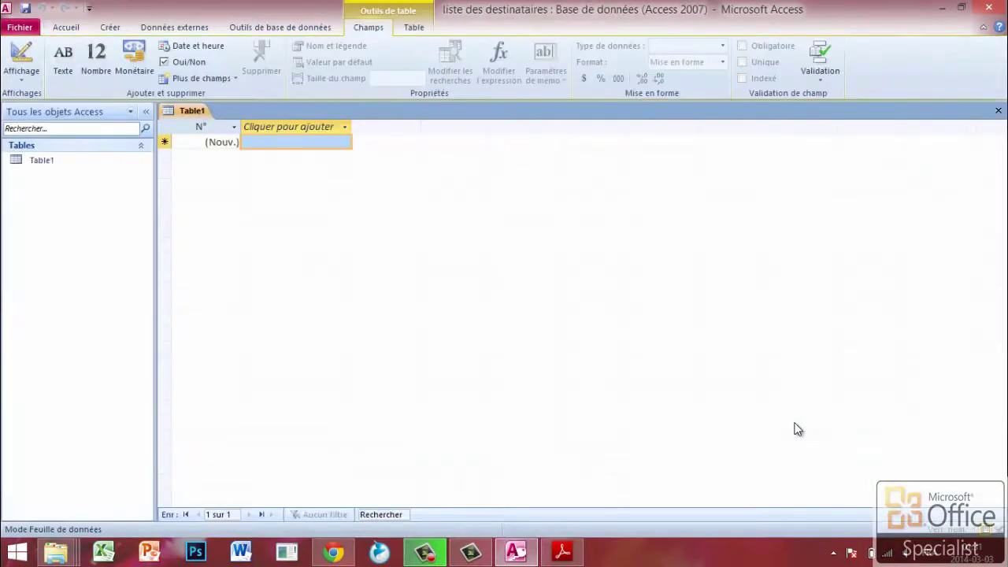
- Add Texte fields civilité, nom and adresse to Table1
click(345, 128)
click(279, 144)
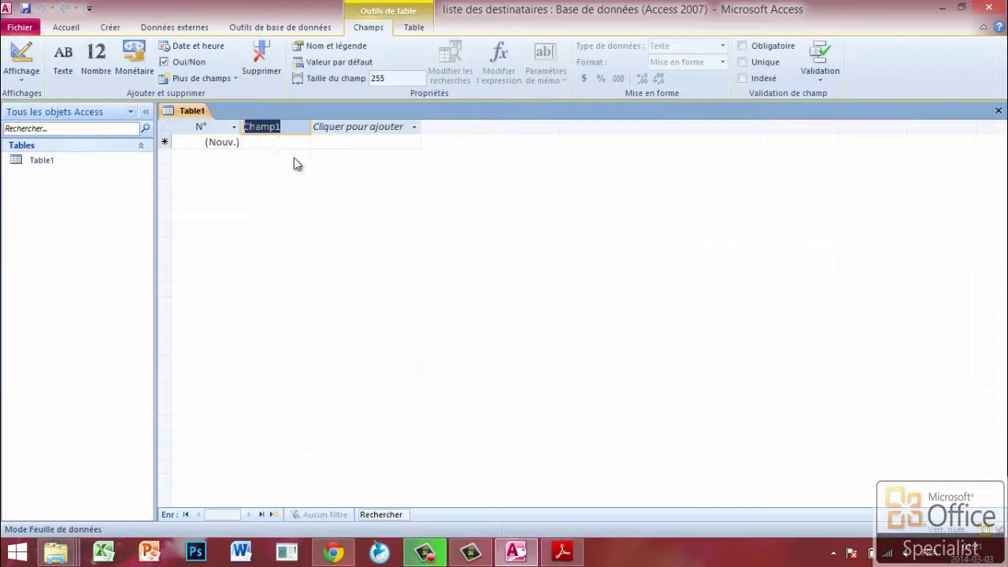
text(civ)
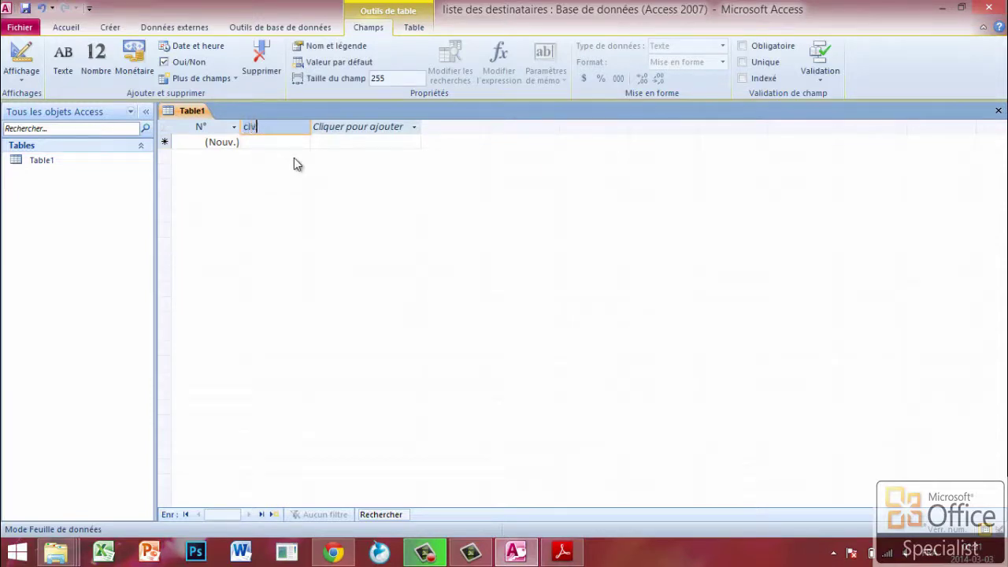
text(ilité)
click(364, 137)
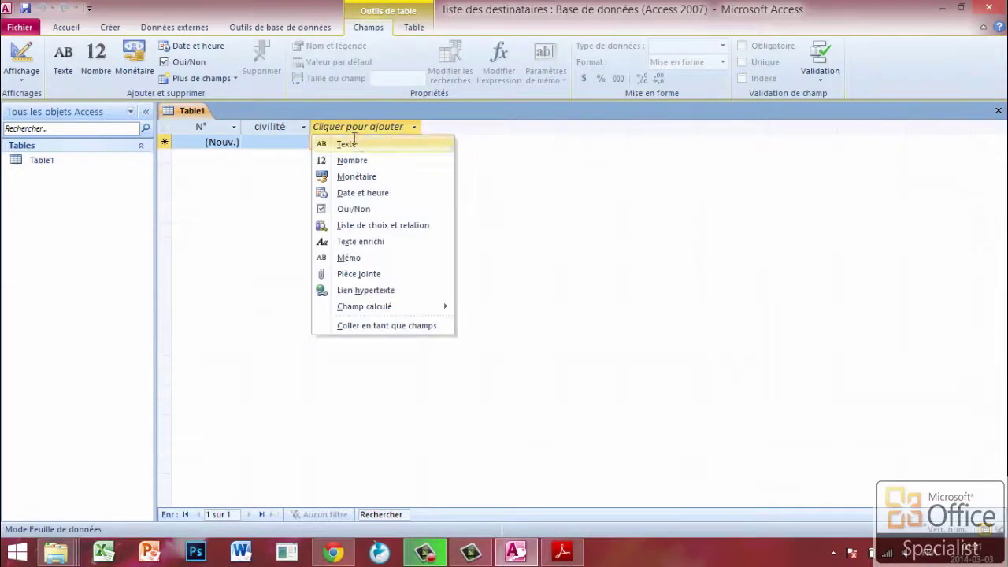
click(365, 143)
text(nom)
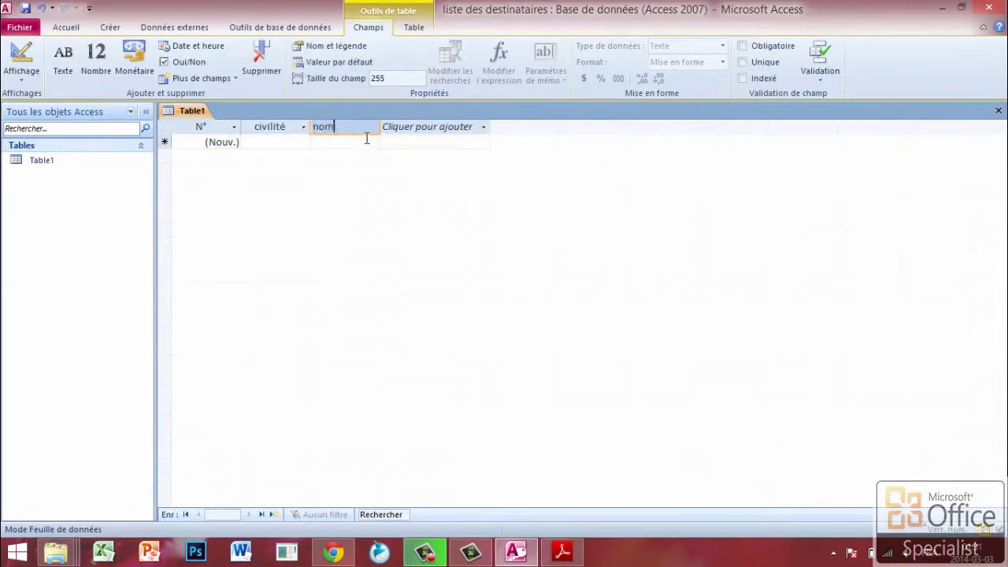
click(417, 138)
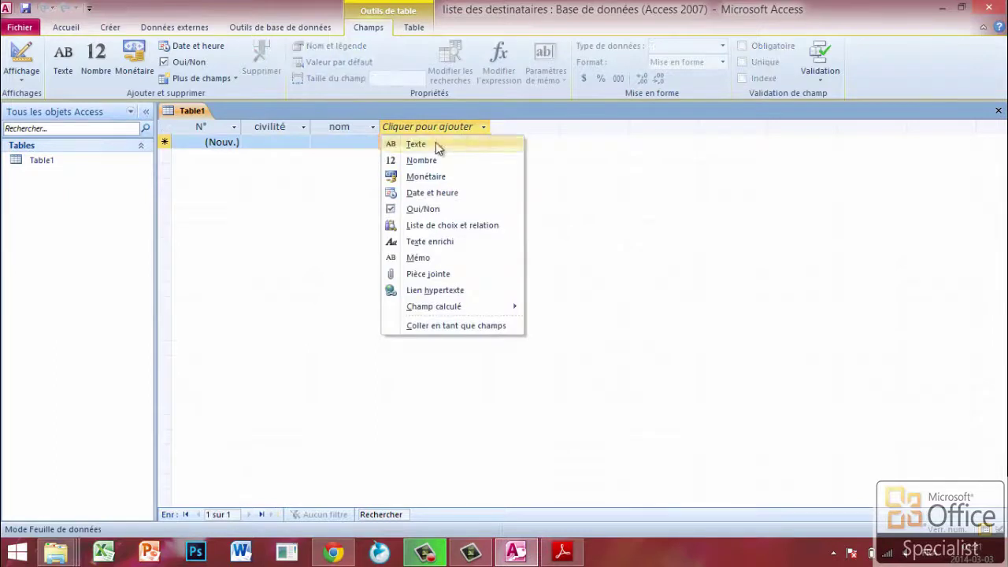
click(438, 143)
text(adresse)
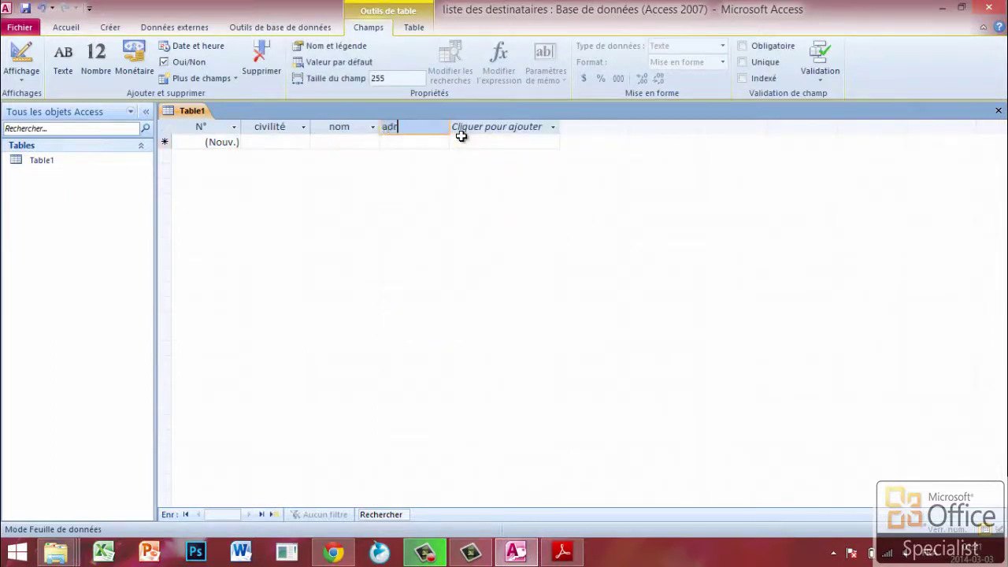
- Add Texte fields ville and pays after adresse
click(505, 129)
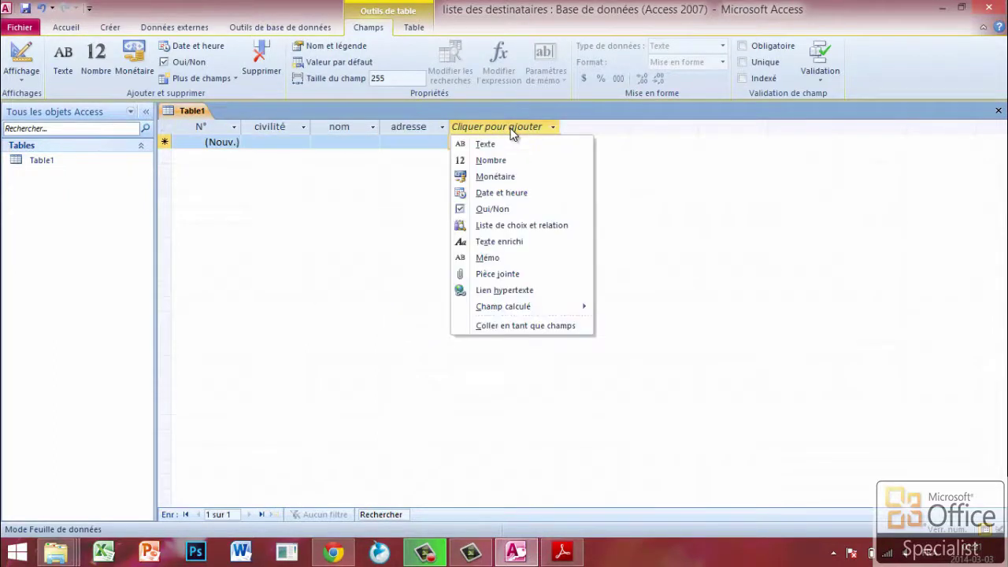
click(498, 143)
text(ville)
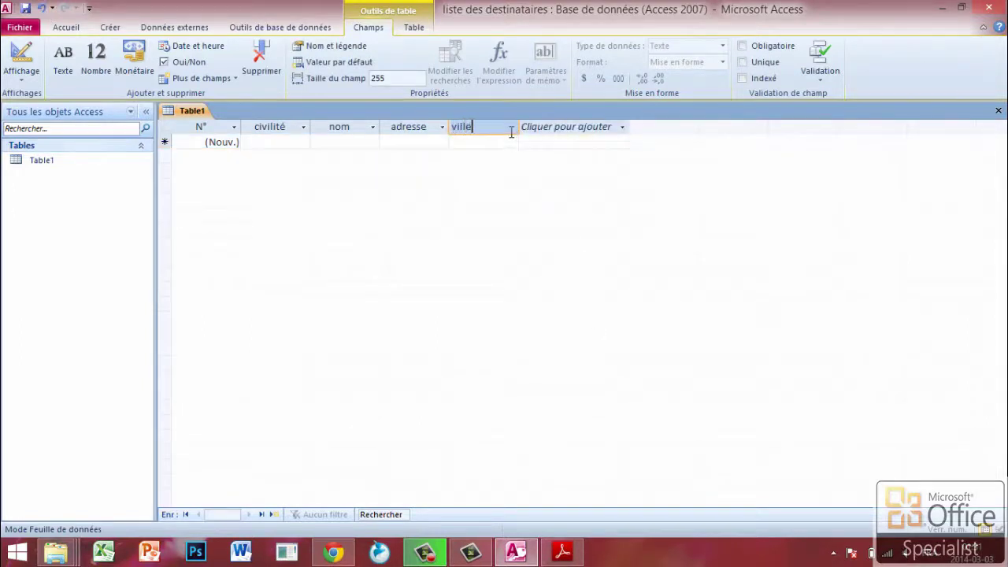
click(597, 130)
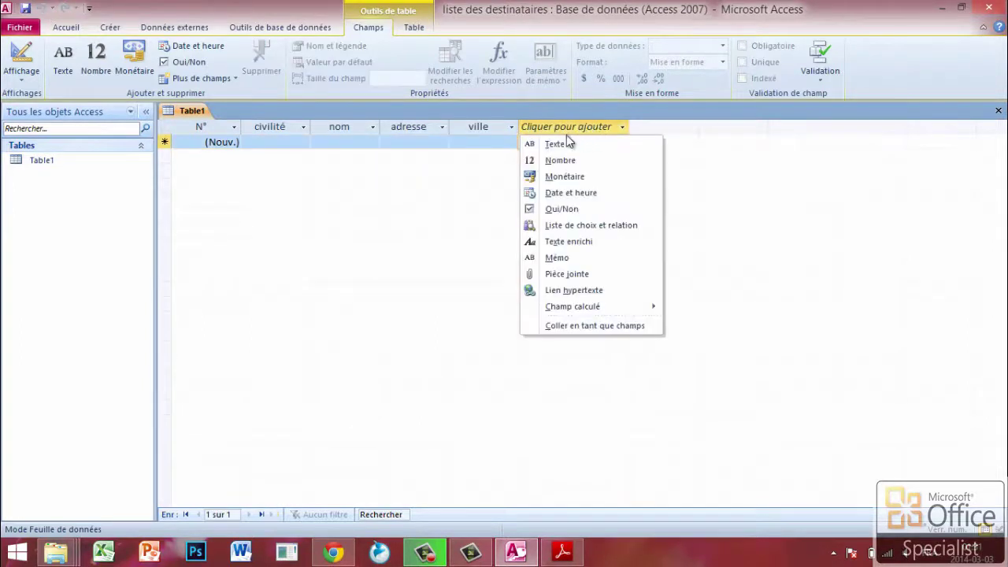
click(569, 142)
text(pays)
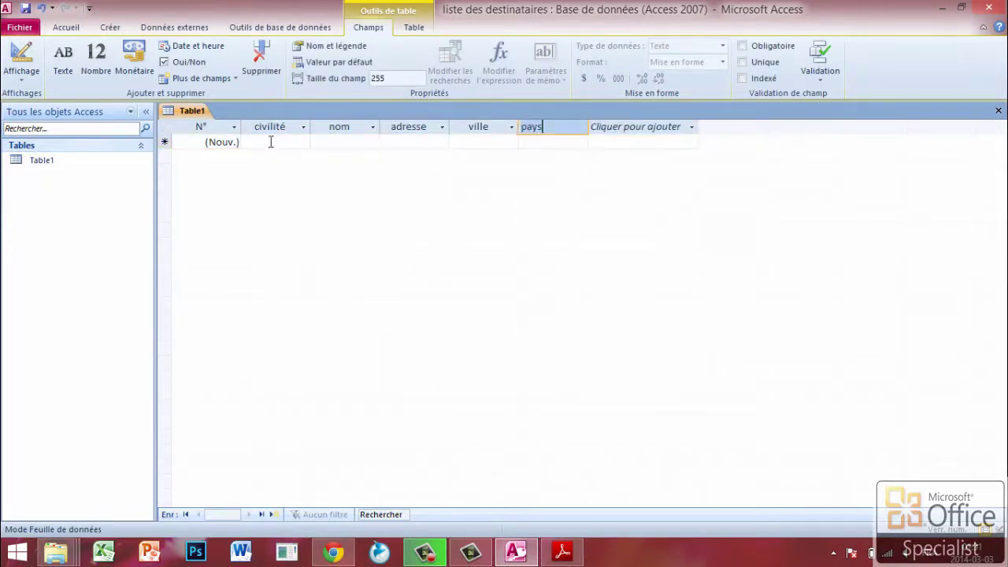
click(271, 142)
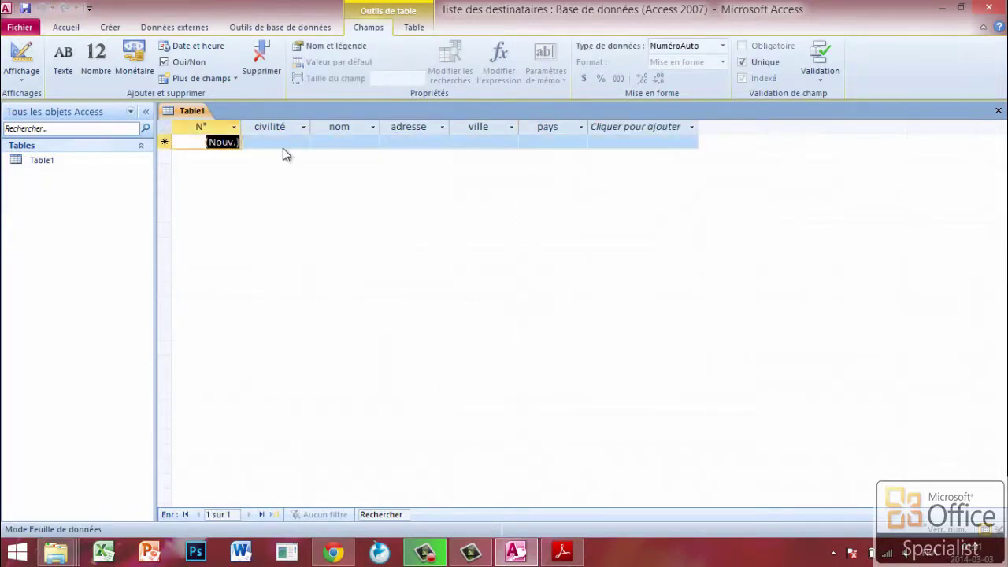
- Enter a first record in Table1: madam, the recipient's name and address 27
click(271, 142)
text(madame)
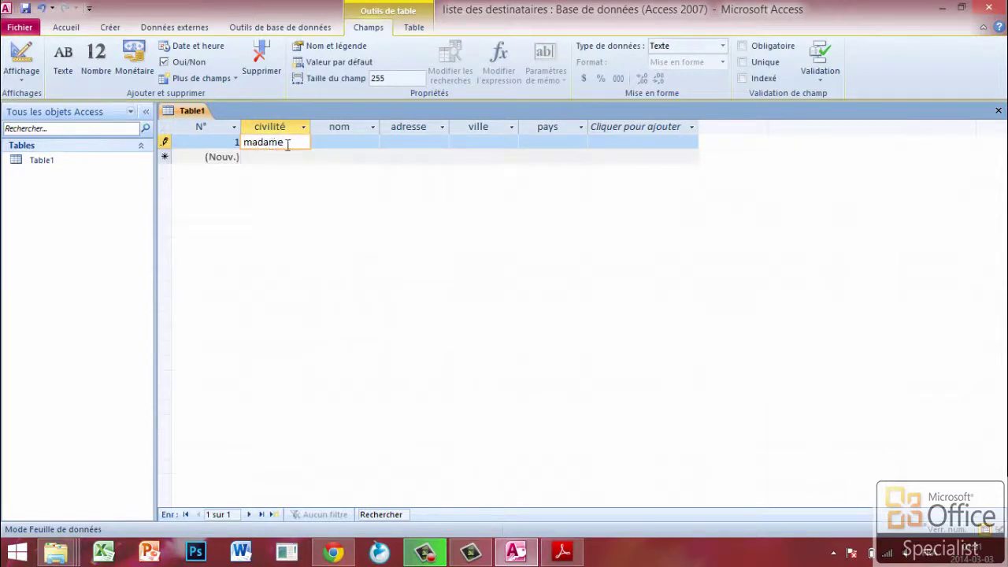
click(334, 143)
text(azyz)
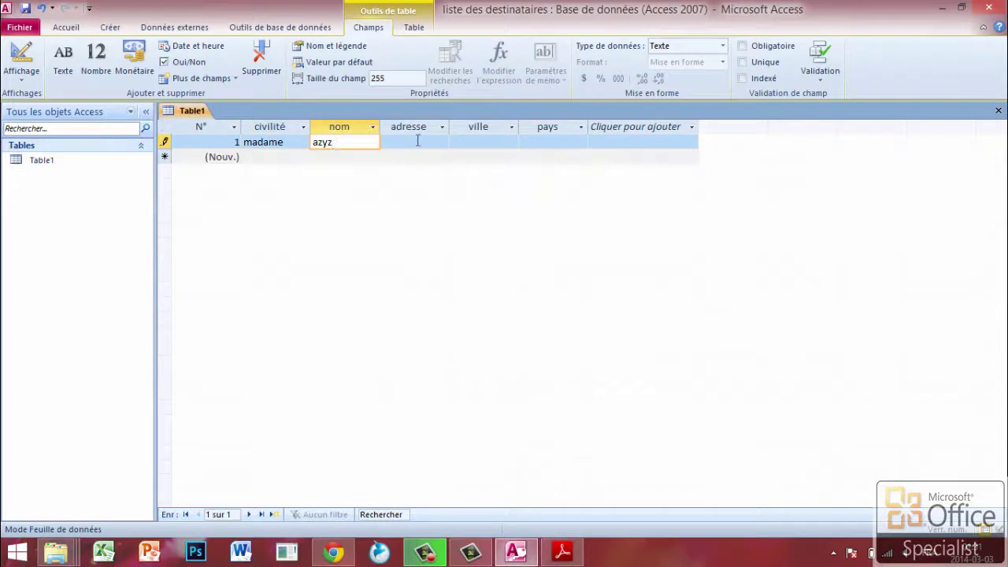
click(417, 141)
text(27)
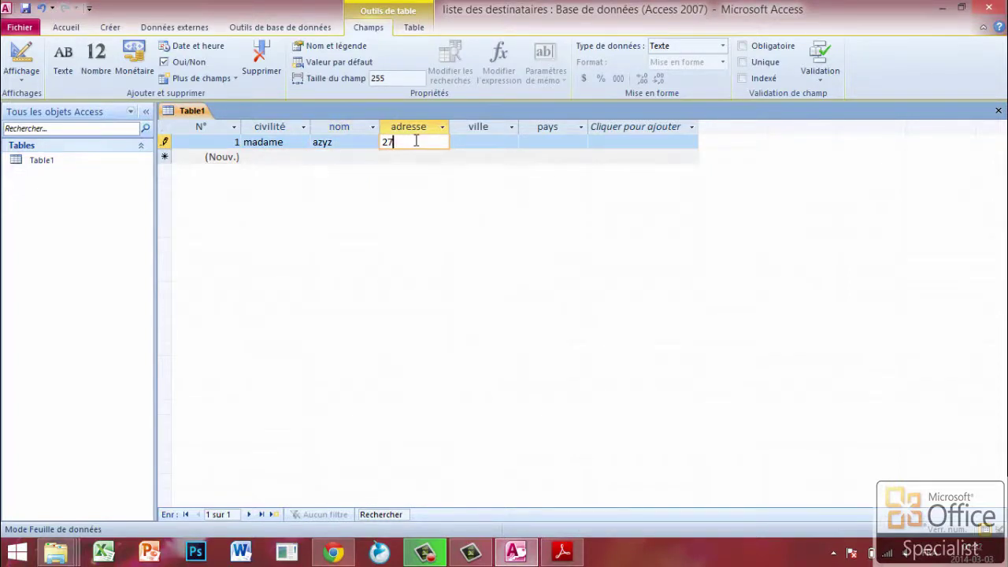
click(477, 143)
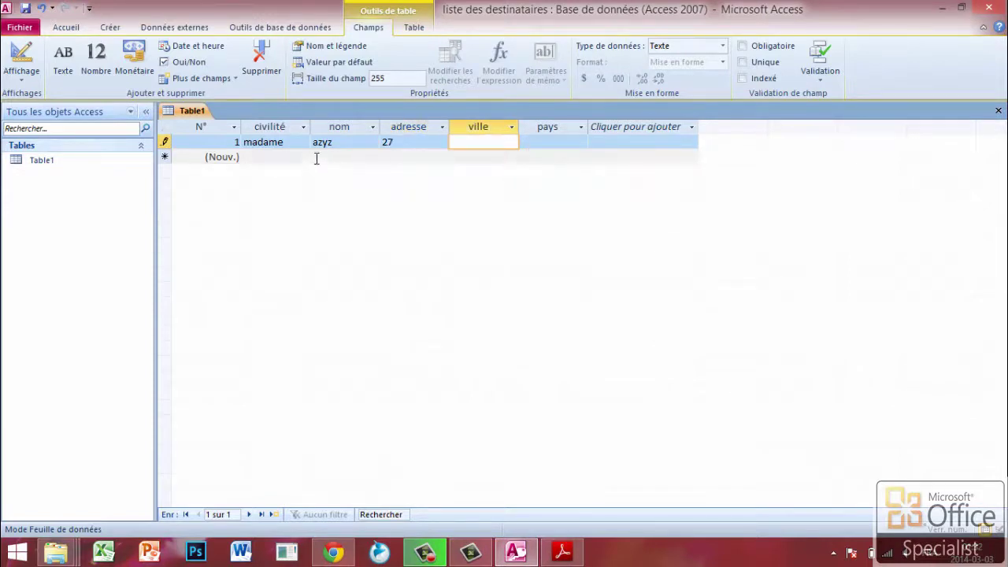
click(273, 156)
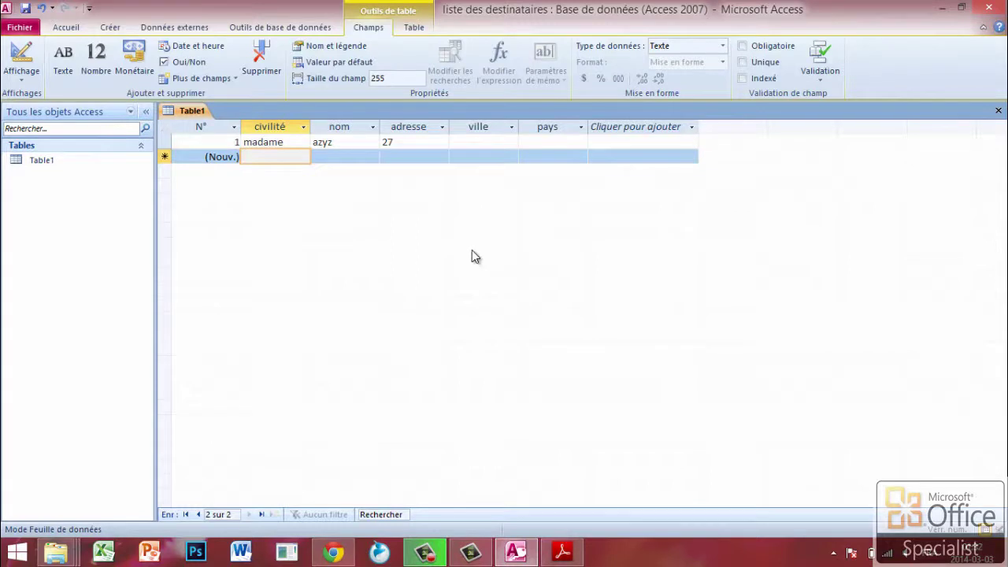
- Close Access saving Table1, then view the three recipient-list files in Documents
click(60, 558)
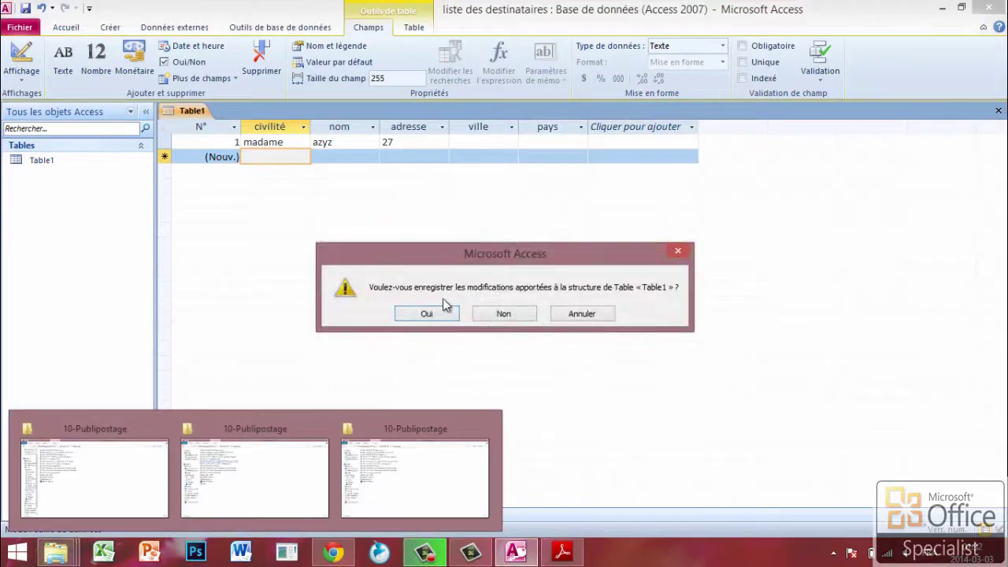
click(430, 312)
click(504, 222)
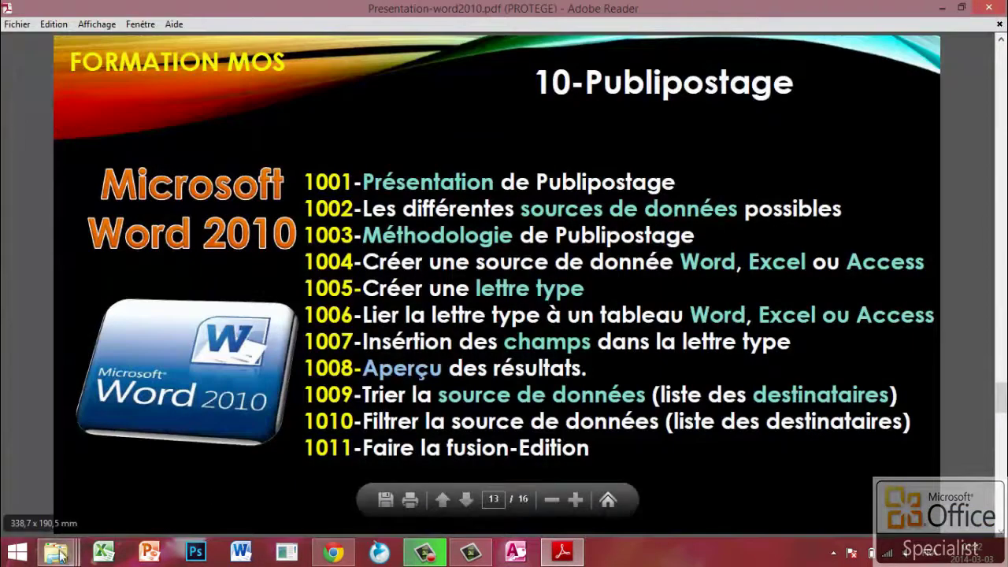
mouse_move(56, 553)
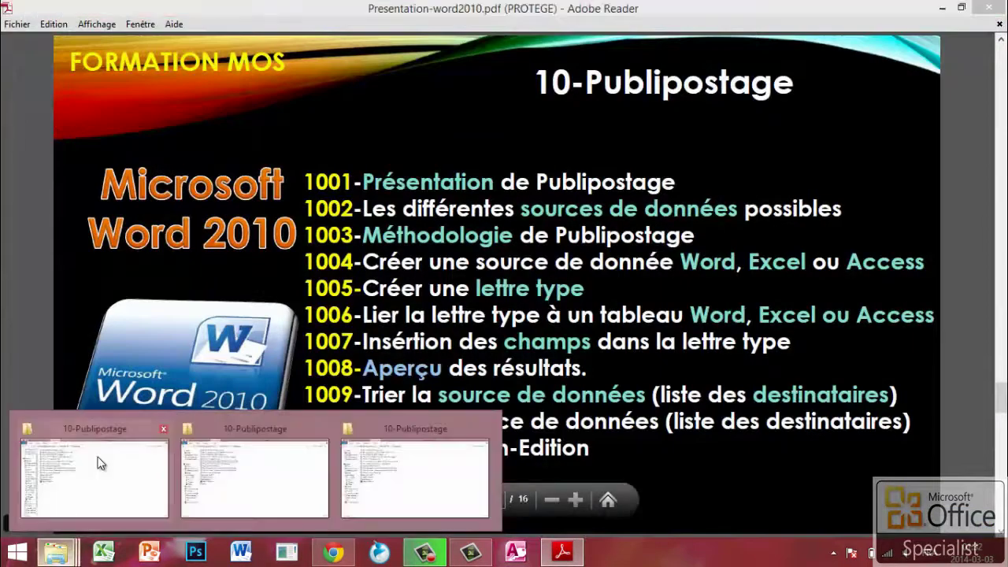
click(148, 464)
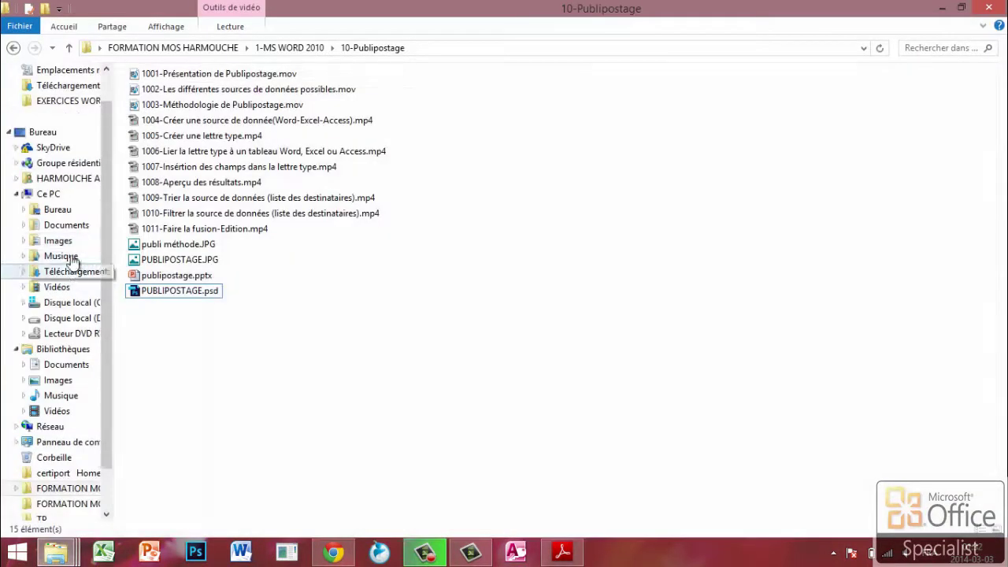
click(67, 226)
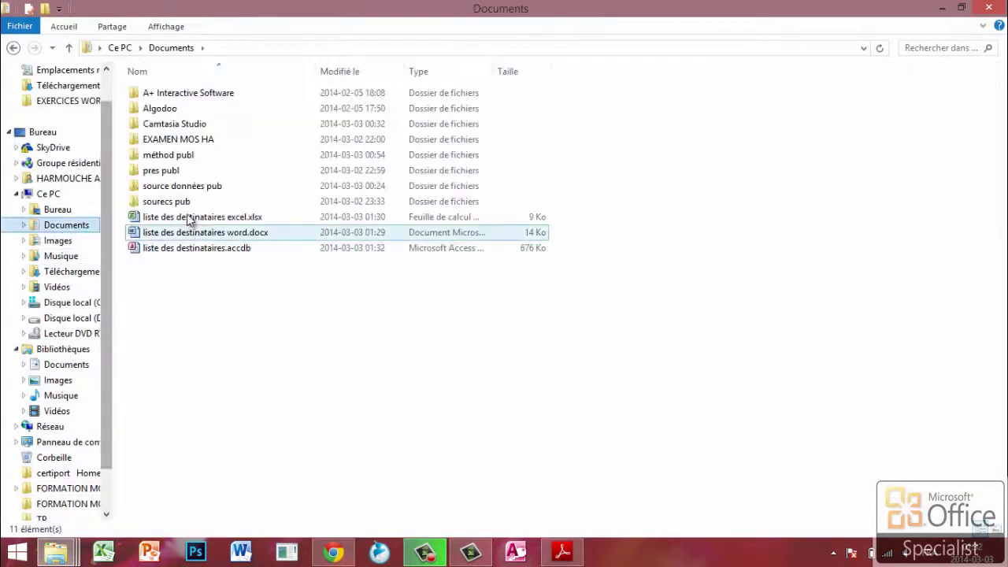